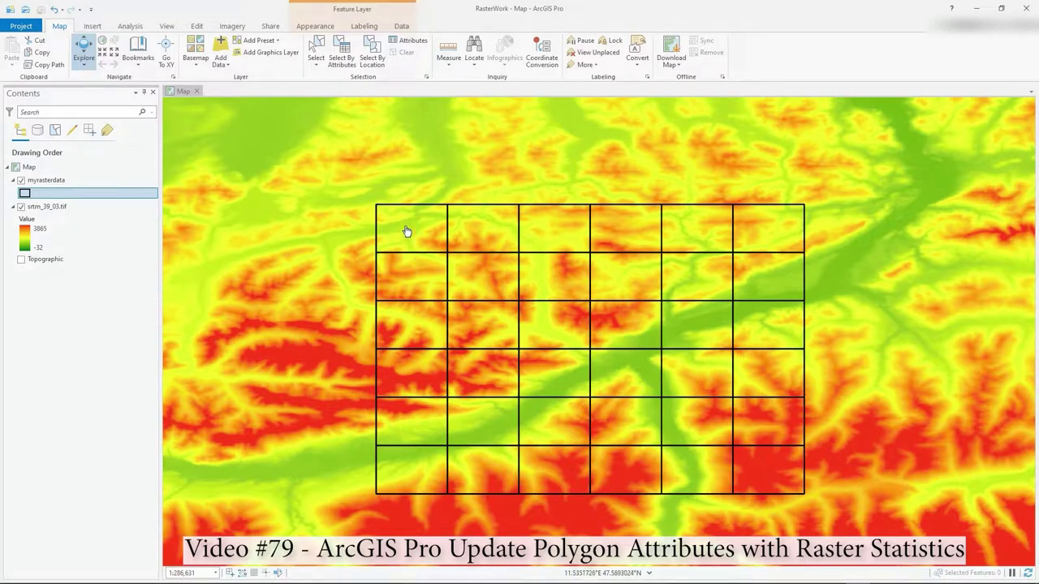
Step: Inspect pop-up attributes and elevation for grid cells A1, D1, F1 and E4, then close it
mouse_move(406, 232)
left_click(431, 230)
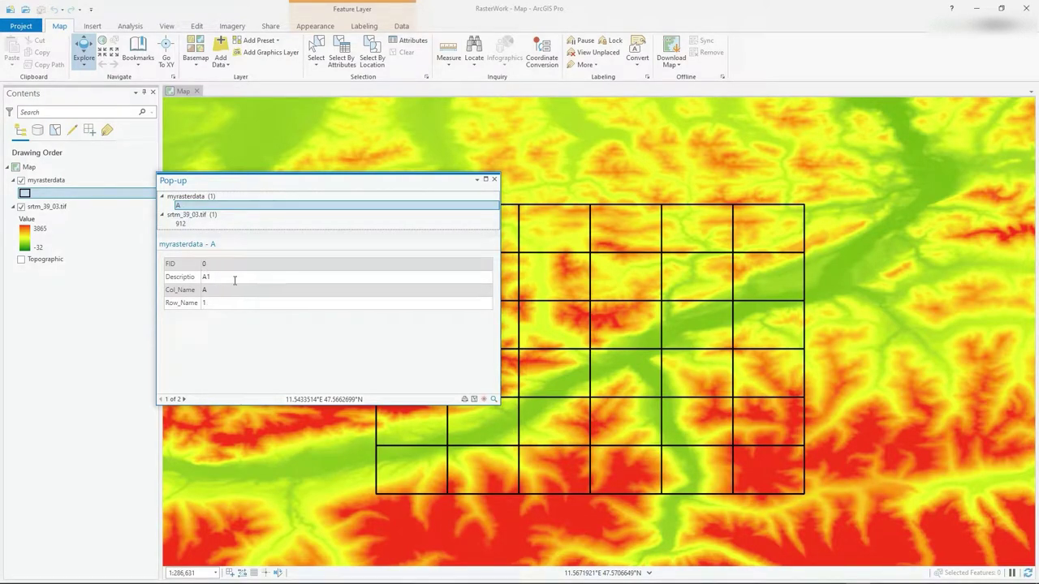
left_click(621, 239)
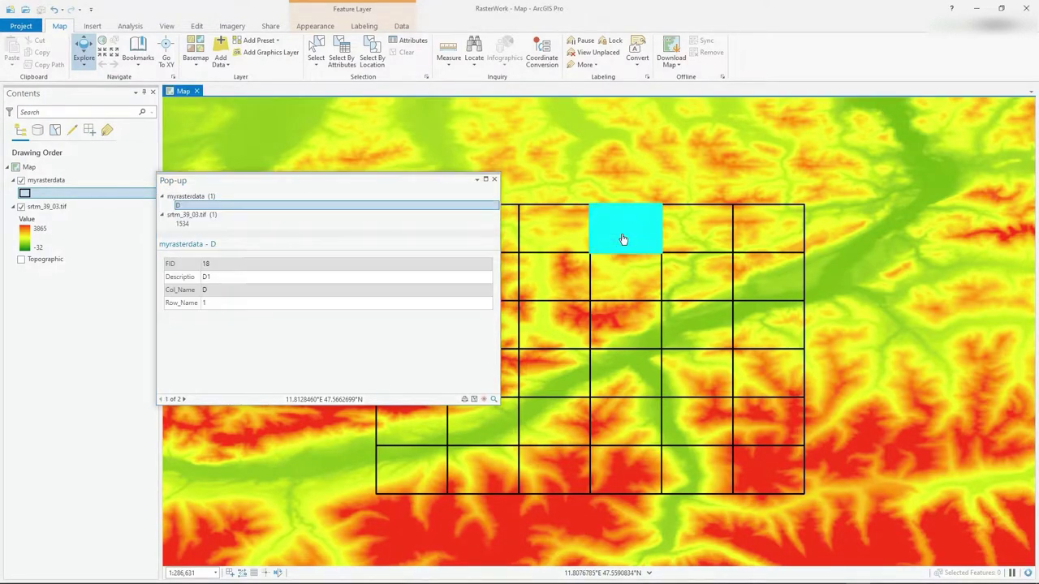
left_click(769, 233)
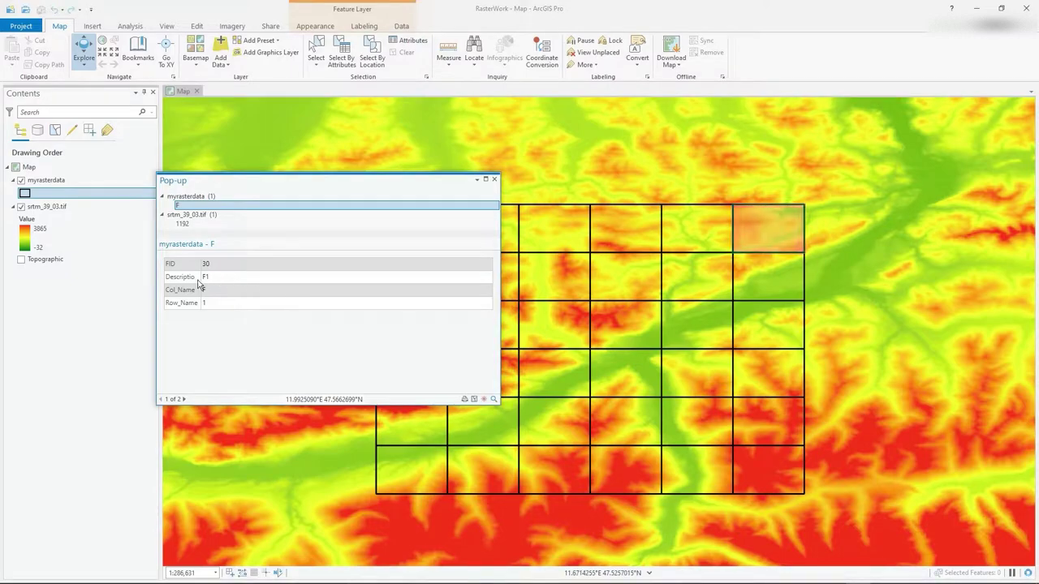
left_click(686, 384)
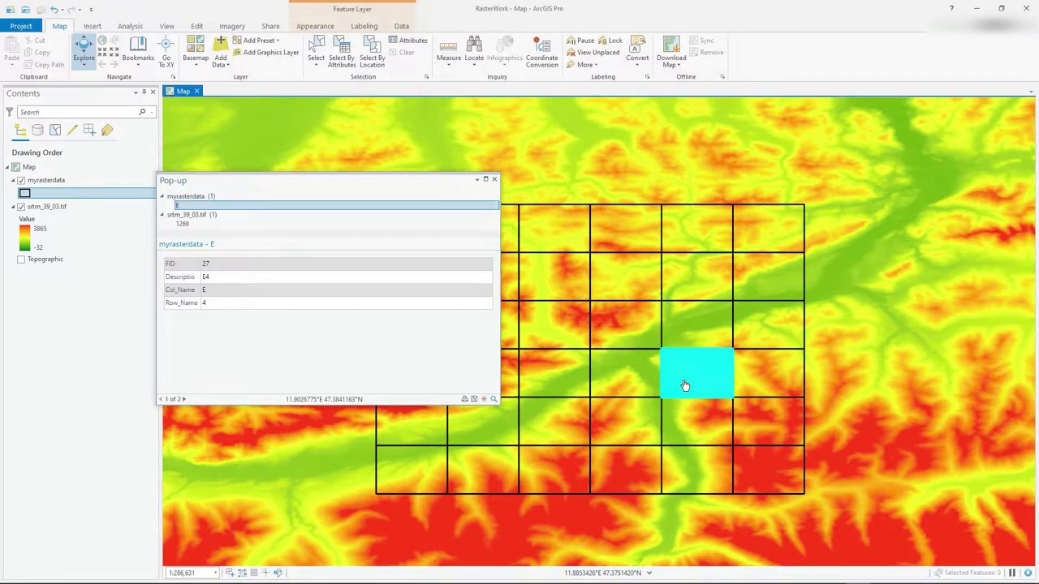
left_click(203, 278)
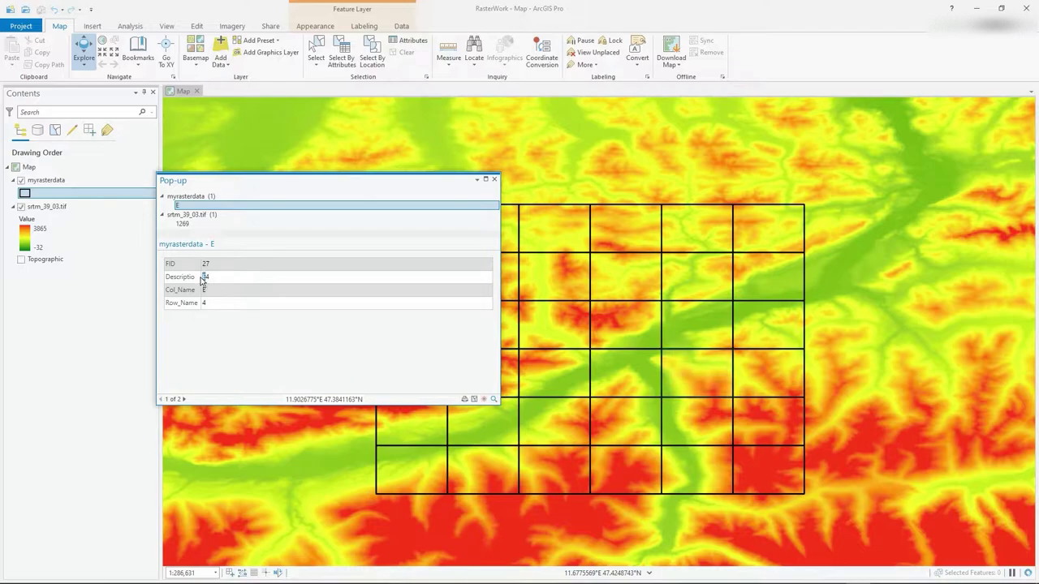
left_click(495, 179)
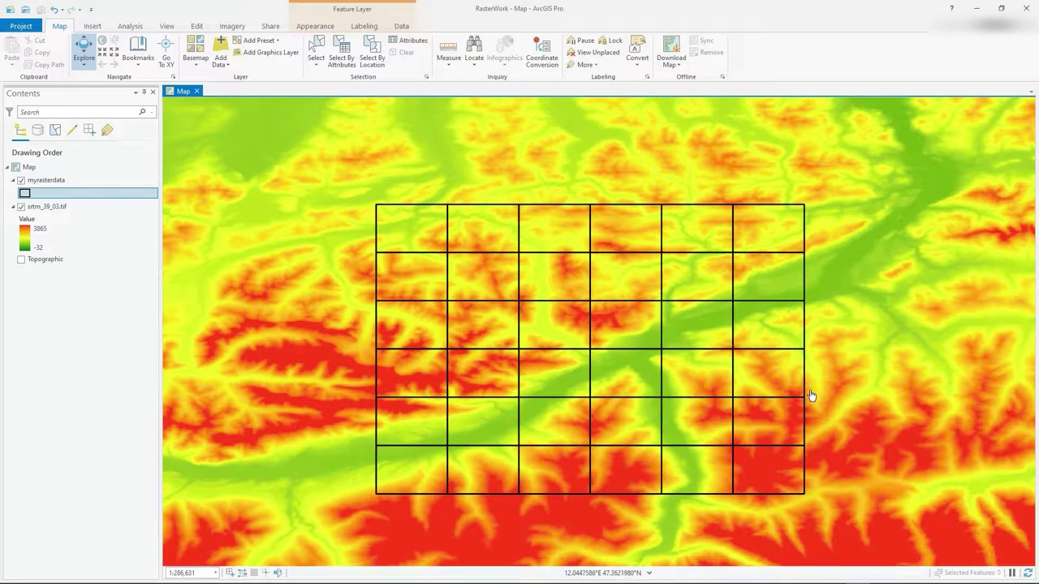
Step: Toggle between the myrasterdata grid and elevation raster, ending with srtm_39_03.tif selected
mouse_move(811, 396)
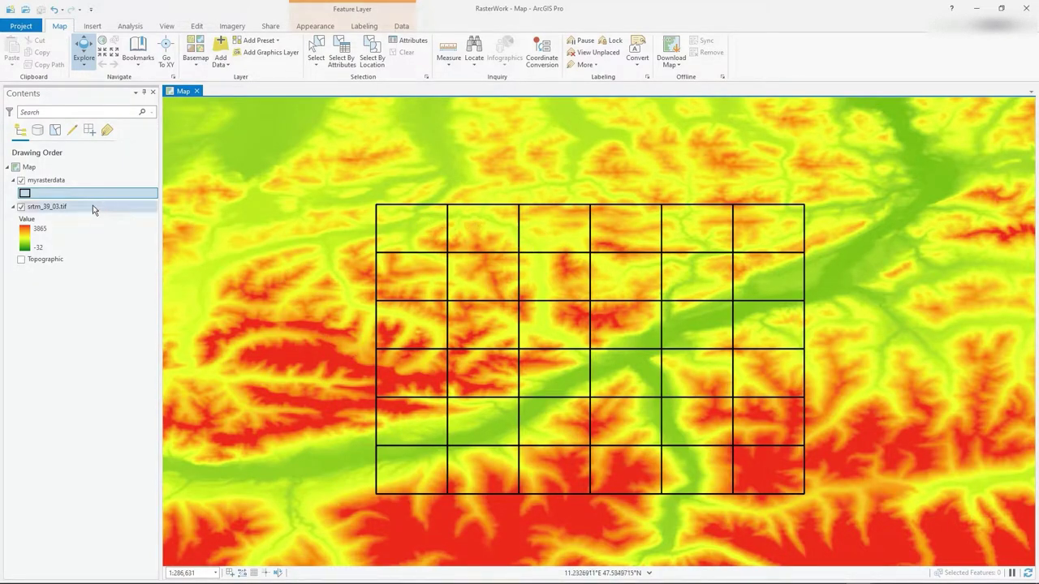
left_click(64, 208)
left_click(68, 185)
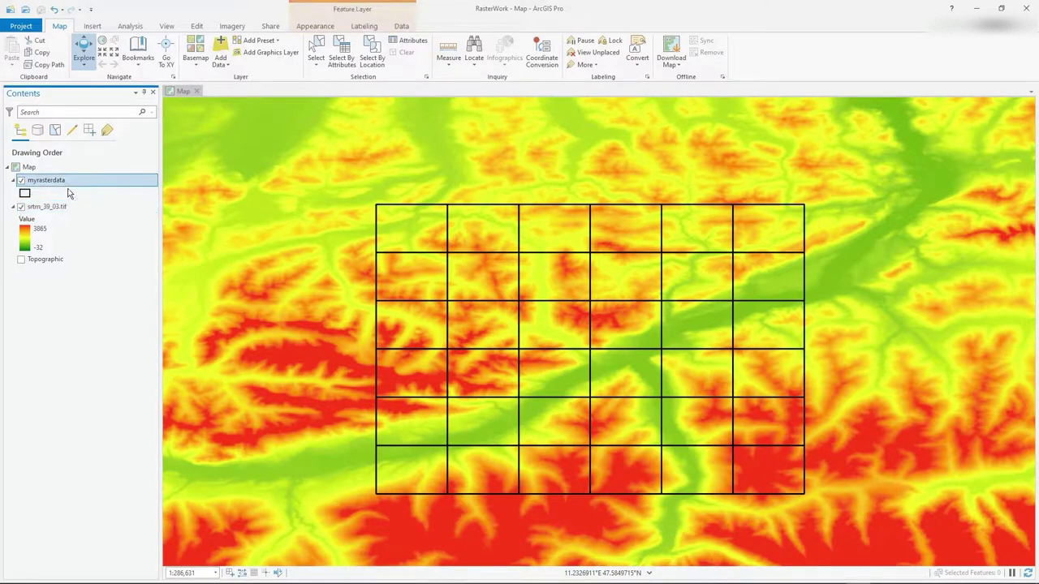
left_click(67, 206)
left_click(62, 185)
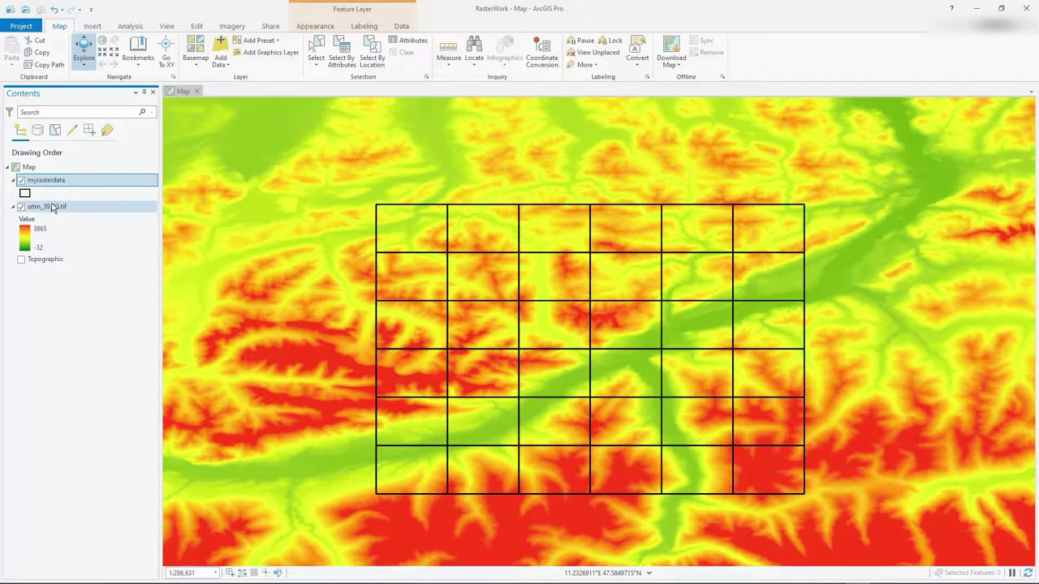
left_click(50, 209)
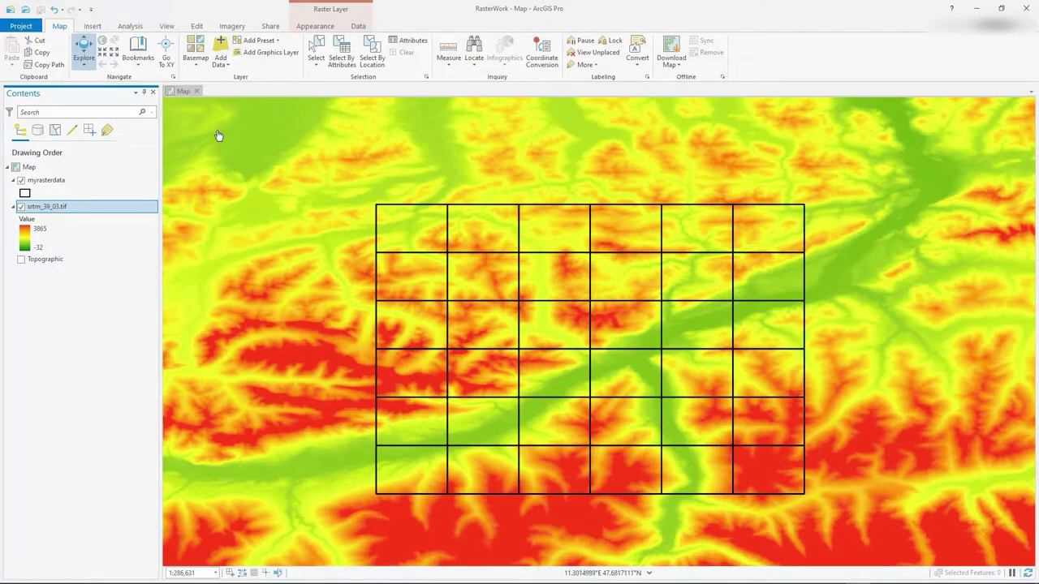
Step: Launch Zonal Statistics as Table from the Analysis tools gallery
left_click(130, 26)
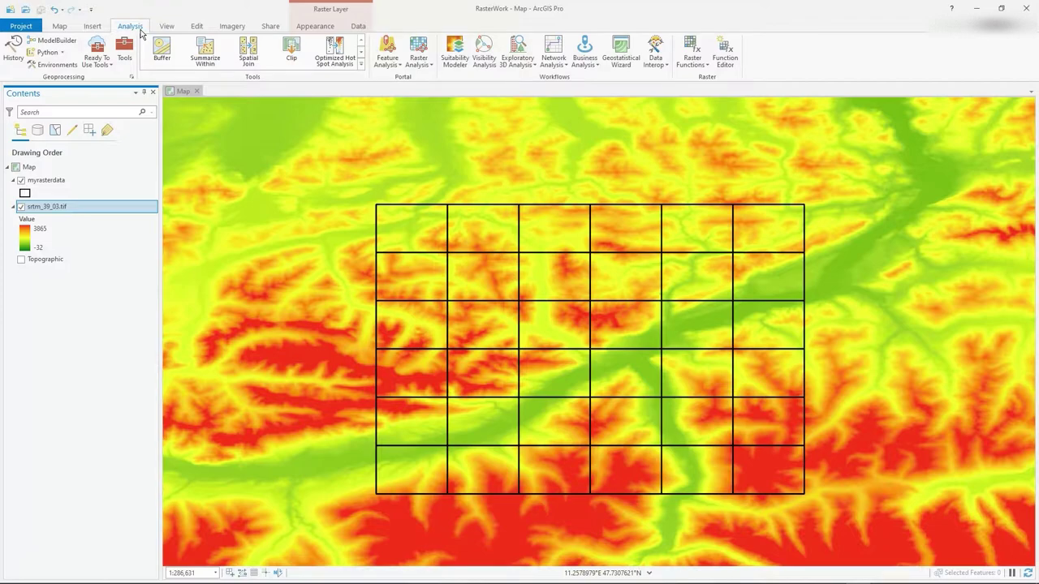
left_click(360, 65)
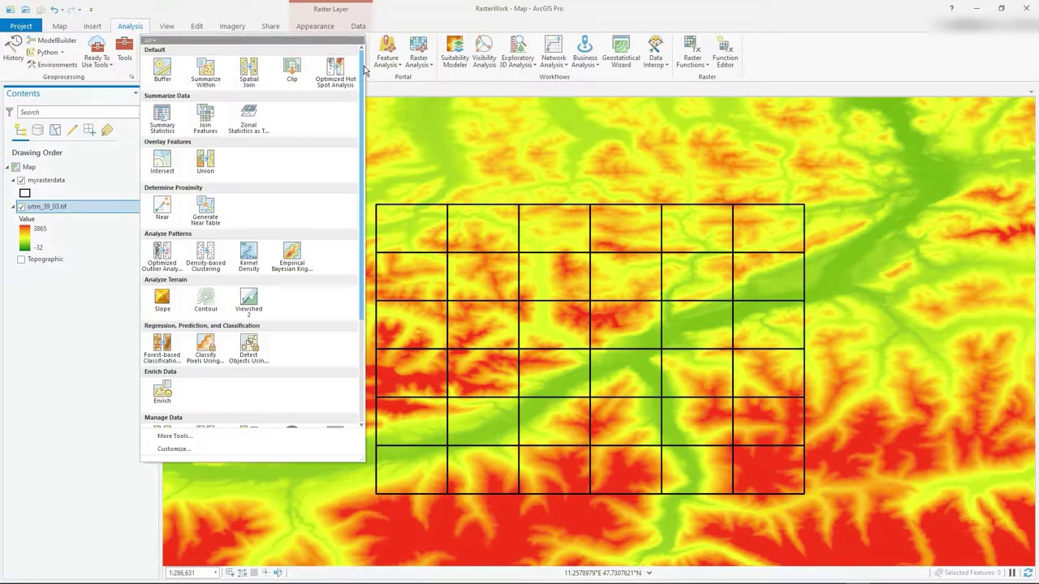
left_click(249, 123)
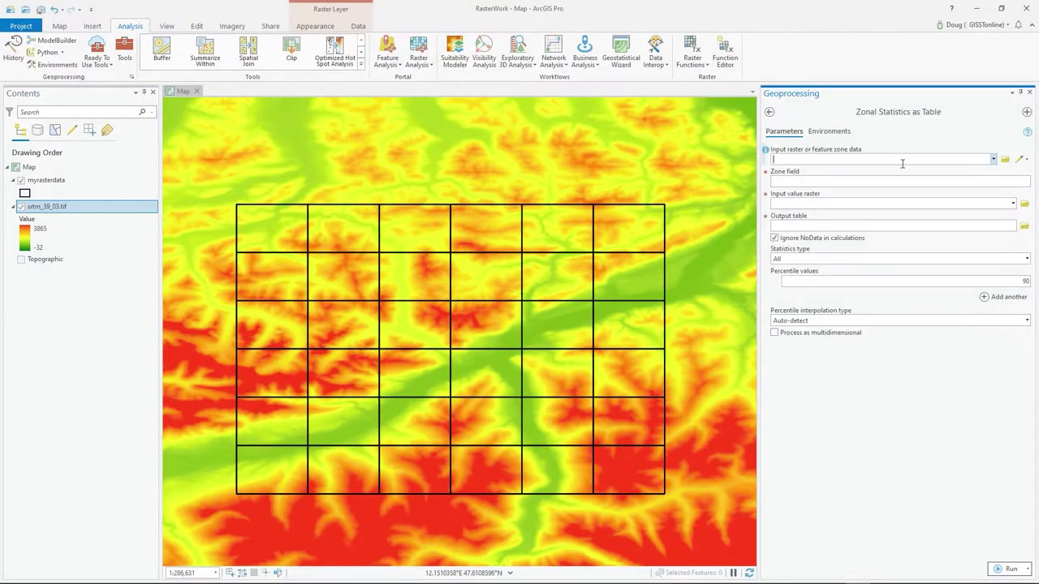
Step: Use myrasterdata as zone data and srtm_39_03.tif as value raster, keeping All statistics
left_click(993, 159)
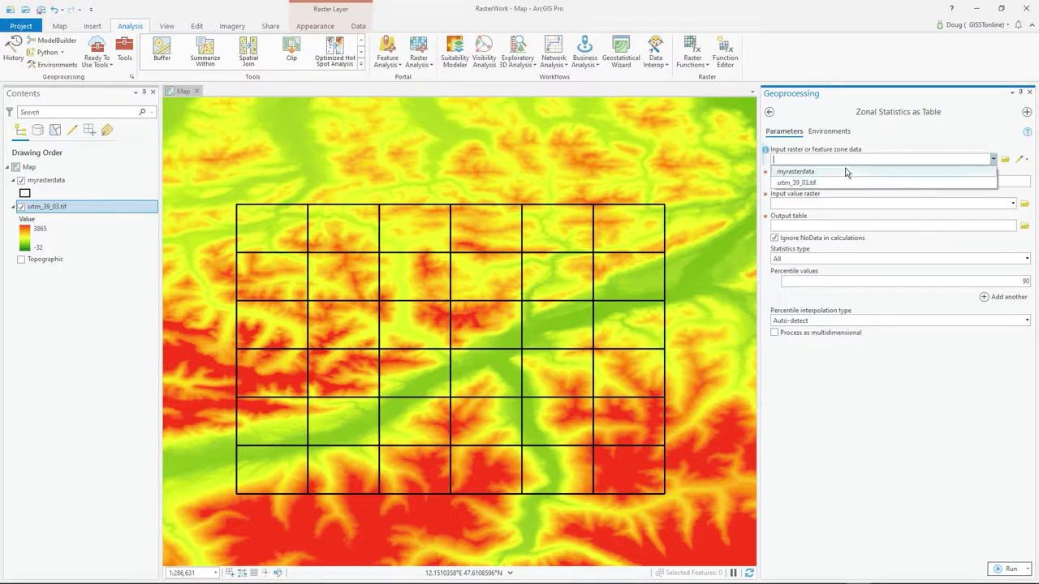
left_click(836, 172)
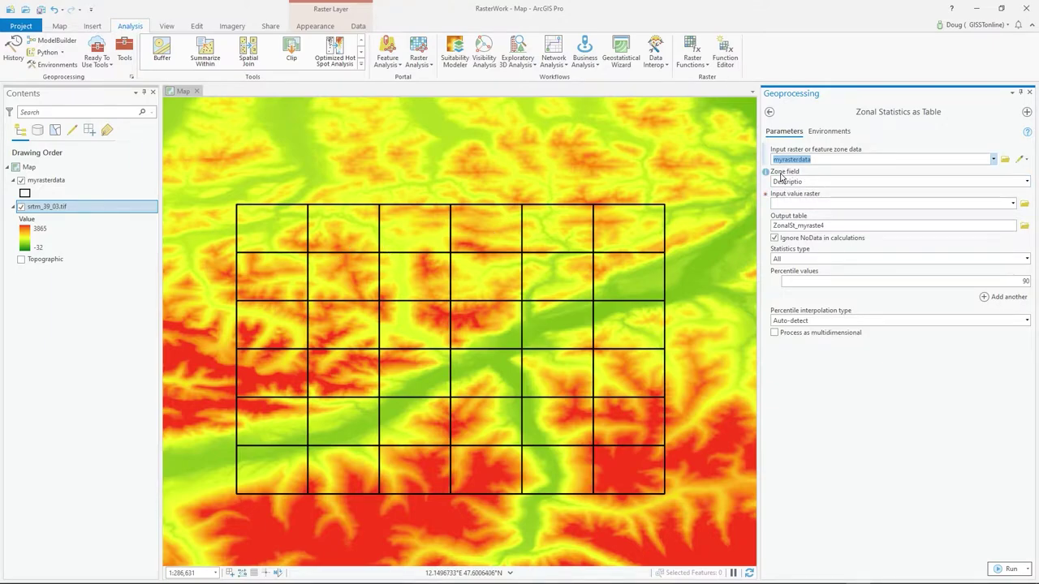
left_click(1011, 203)
left_click(862, 215)
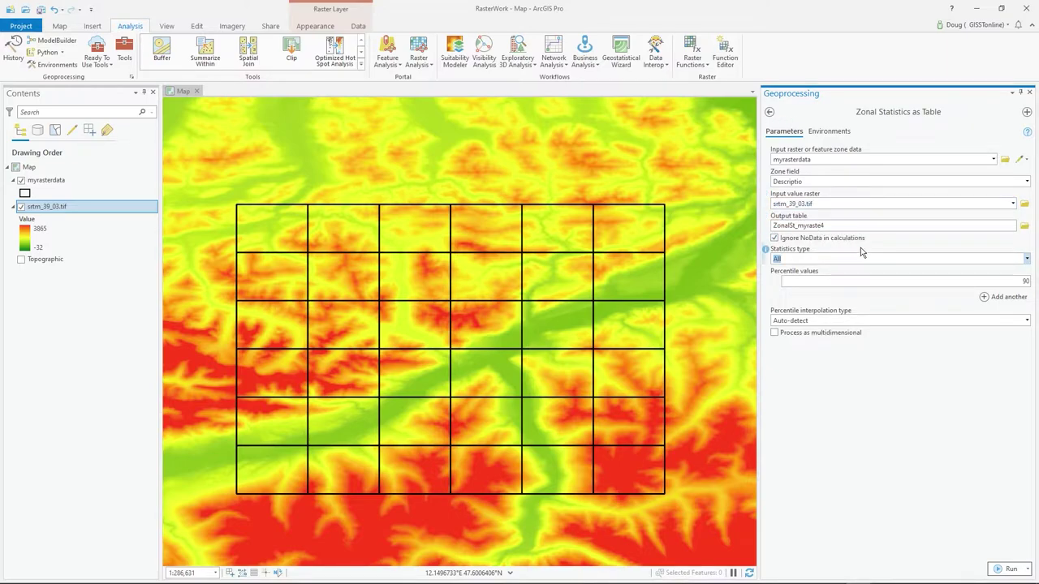
left_click(1026, 260)
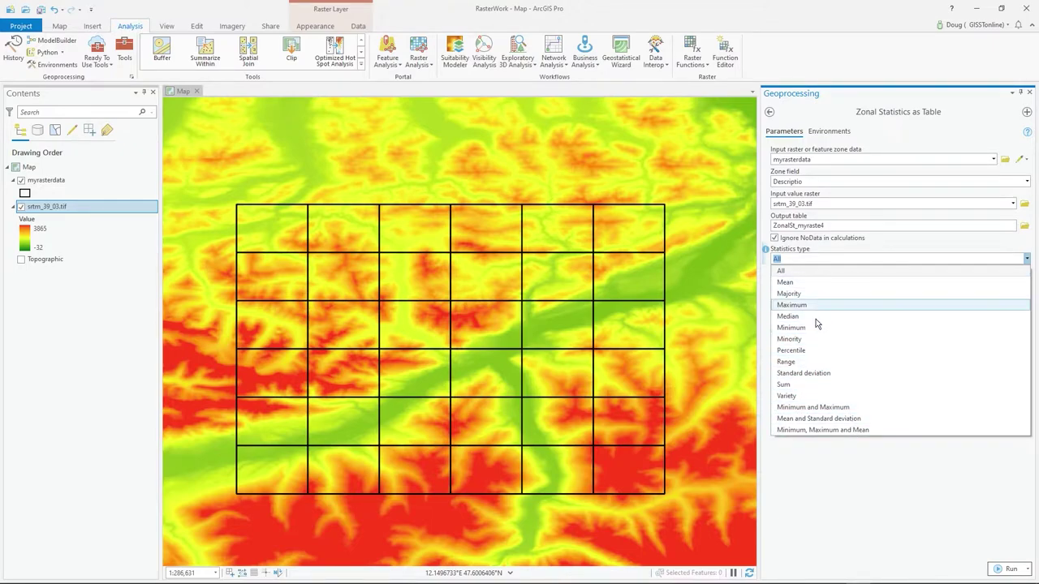
left_click(844, 466)
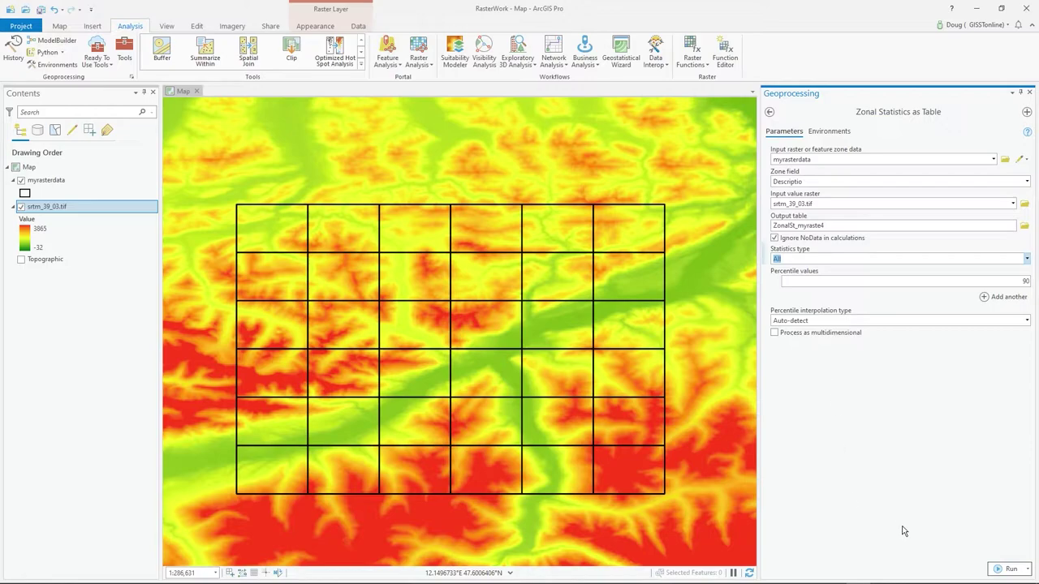
Step: Run Zonal Statistics as Table and select the resulting Standalone Tables group
left_click(995, 569)
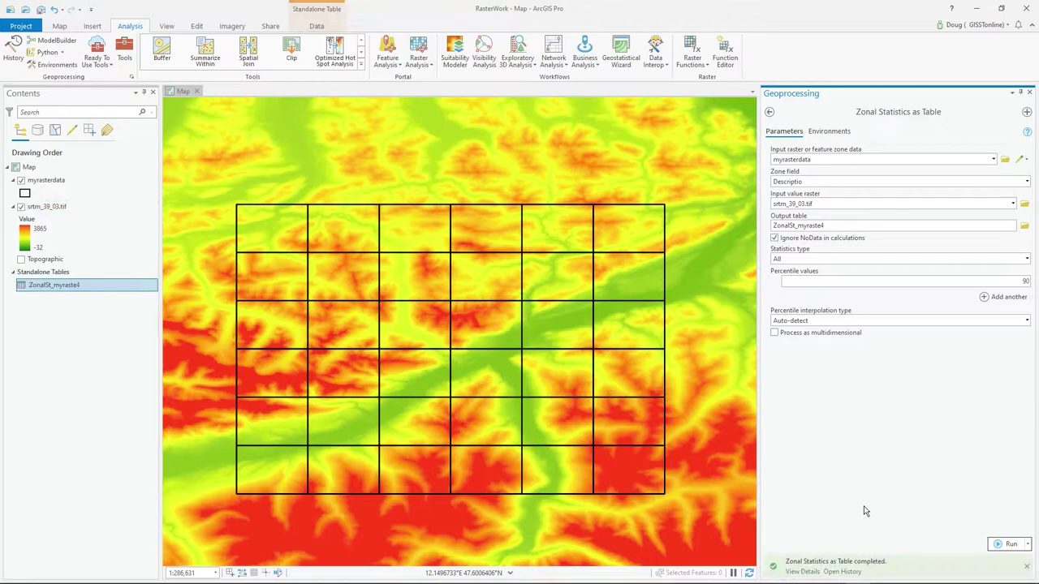
left_click(65, 273)
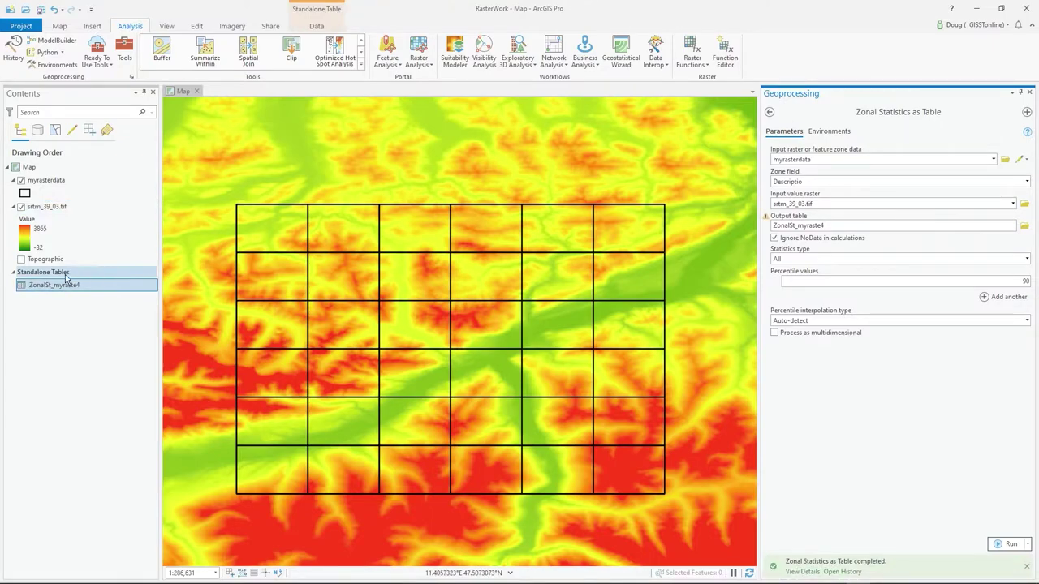
Step: Open the ZonalSt_myraste4 table from Contents and select the A4 row
right_click(62, 295)
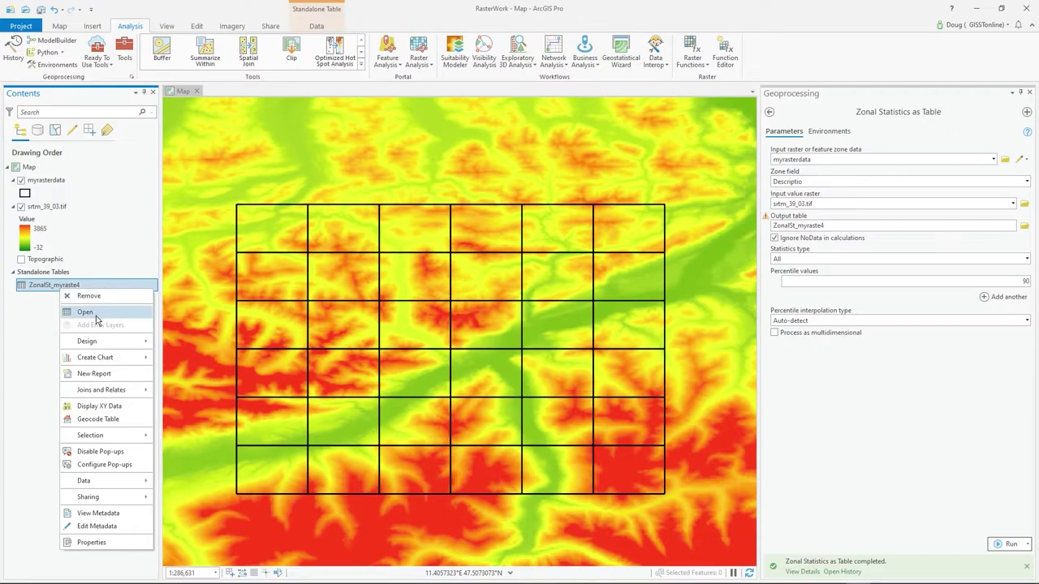
left_click(85, 312)
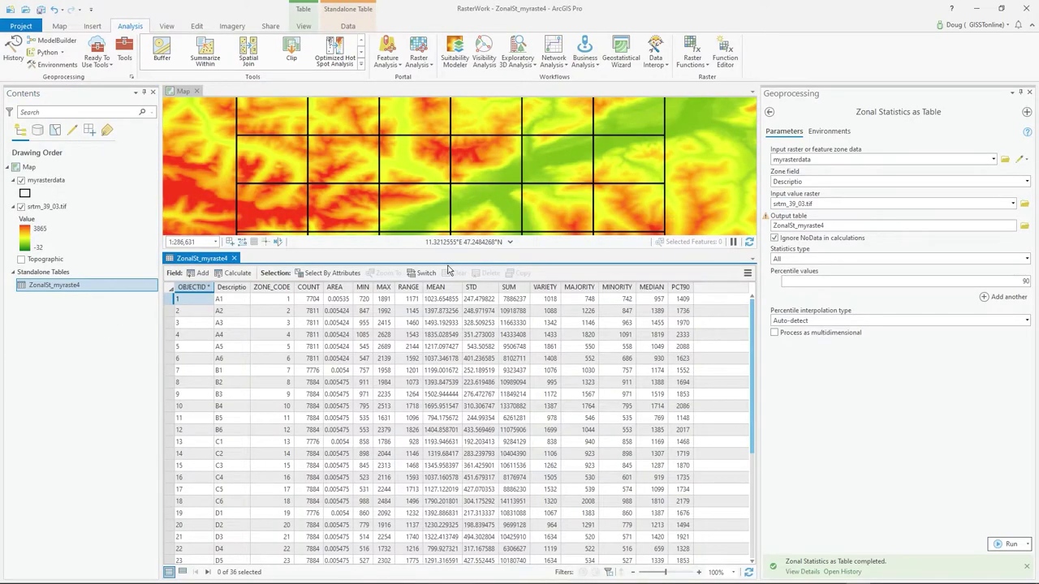
left_click(170, 335)
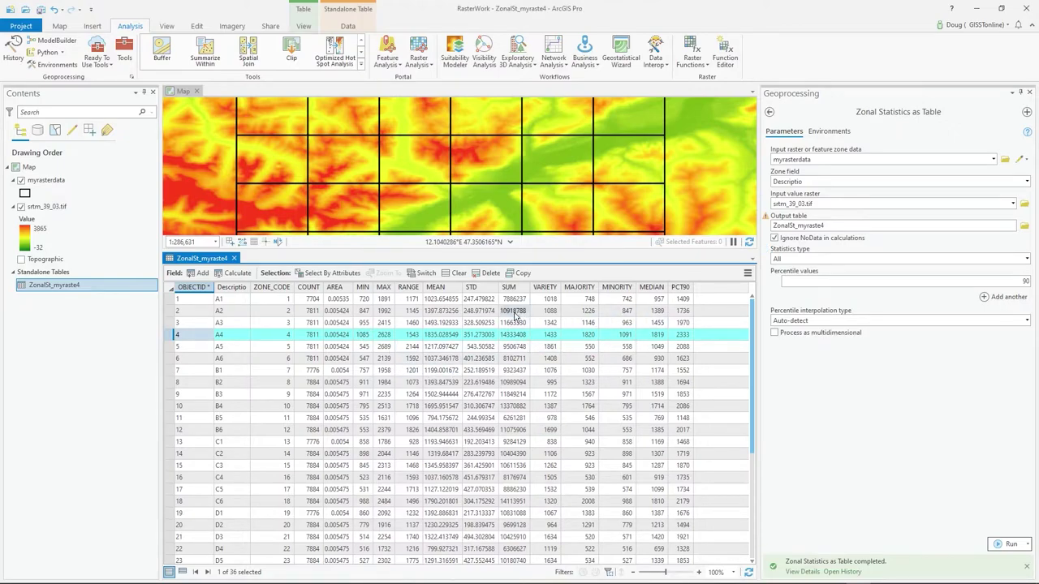
Step: Review MEAN, MINORITY, MEDIAN and MIN values for rows A3, B3 and B4, then enlarge the map
left_click(444, 325)
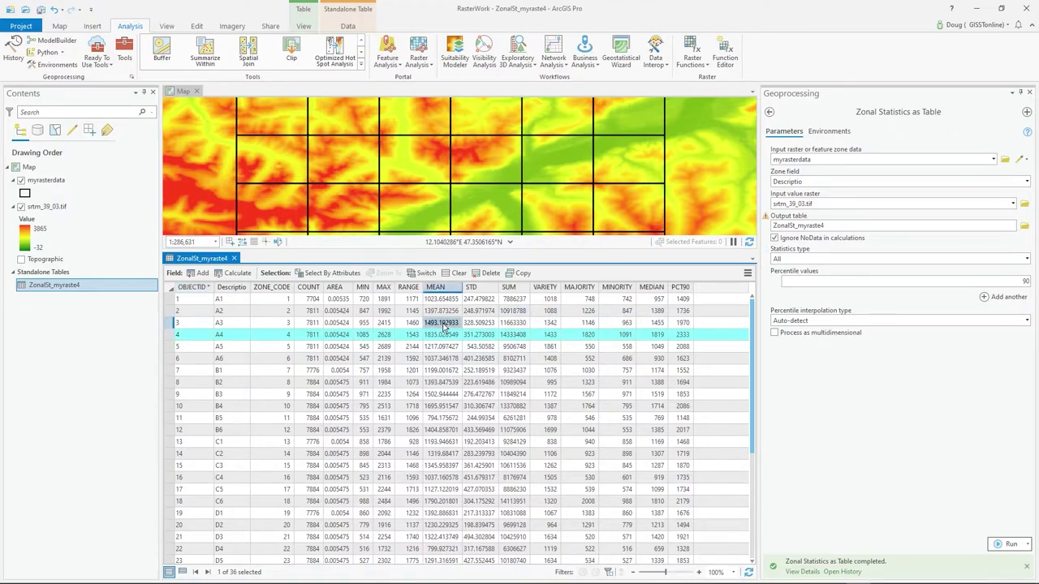
left_click(443, 394)
left_click(619, 394)
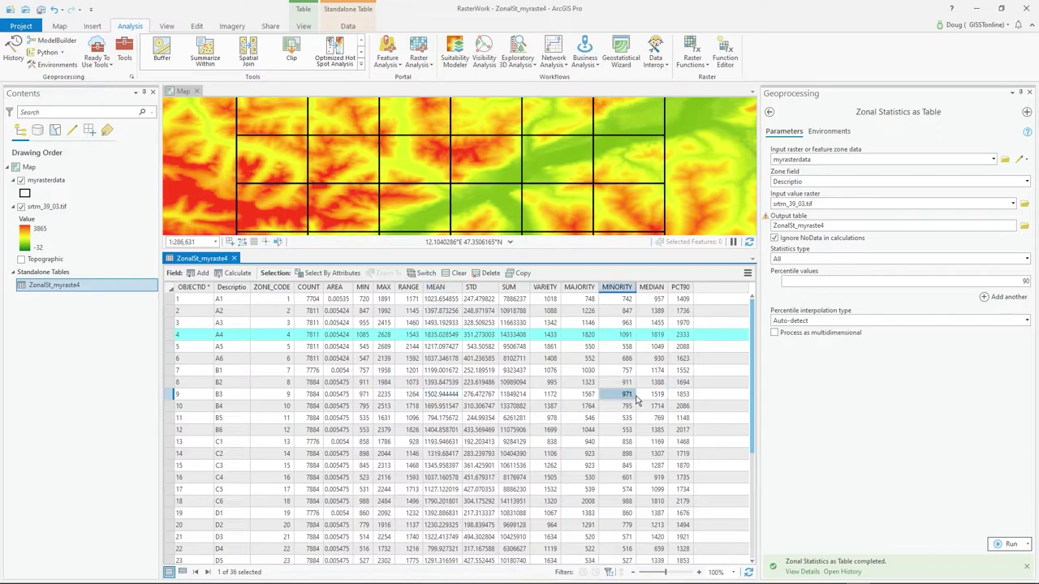
left_click(654, 394)
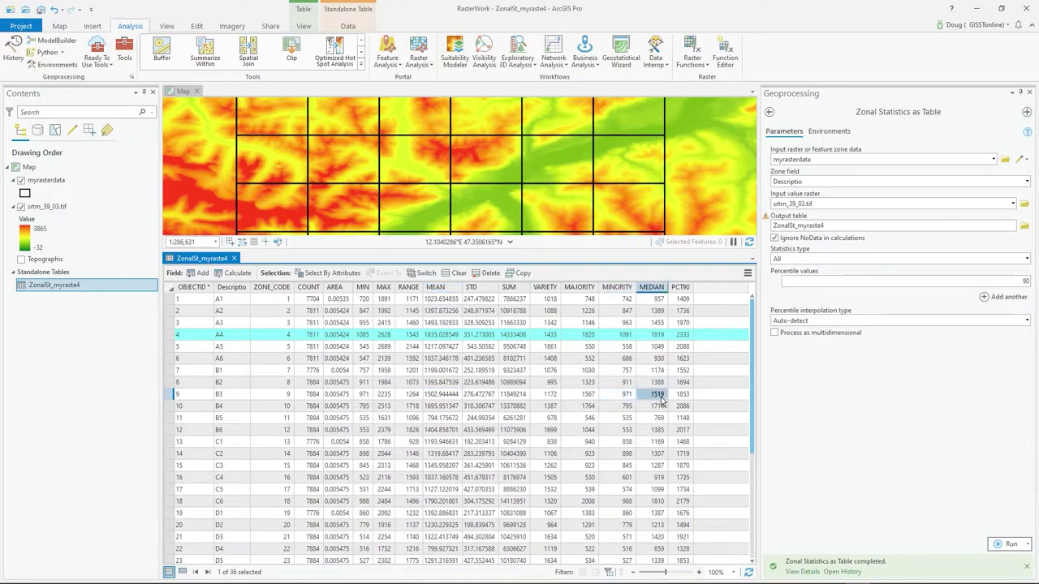
left_click(362, 406)
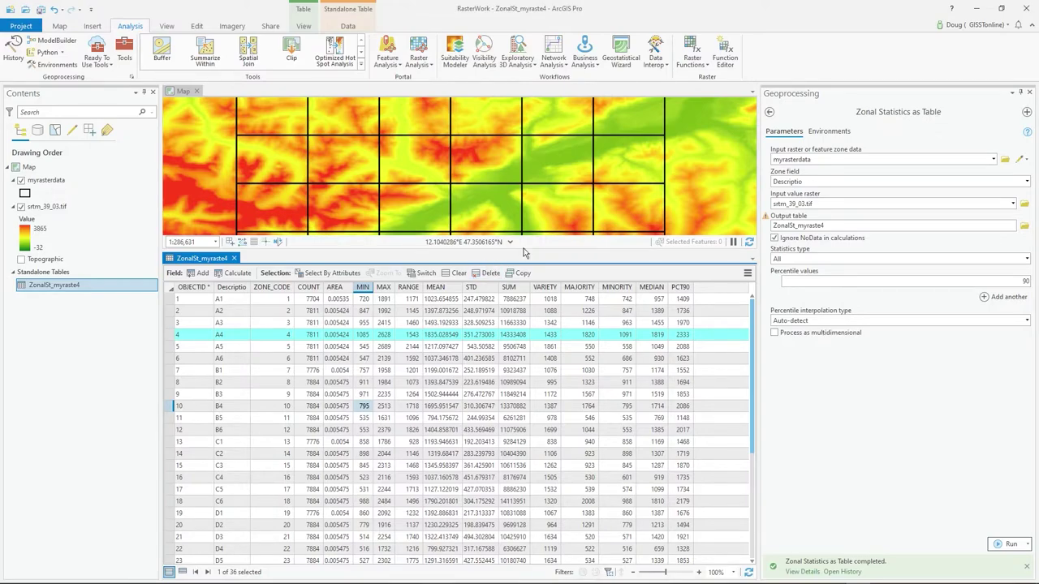
left_click_drag(526, 250, 530, 418)
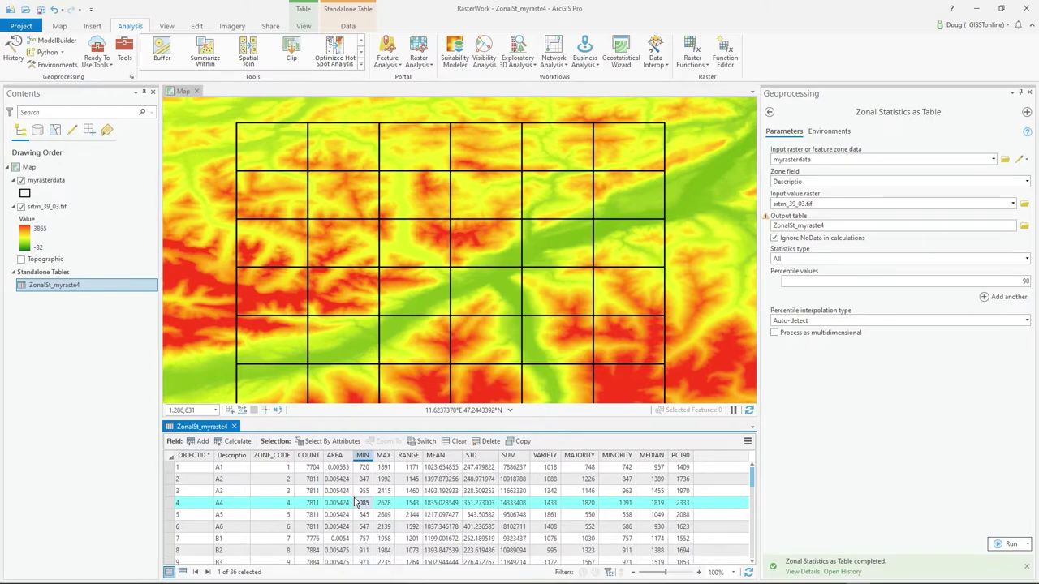
Step: Open Add Join for myrasterdata, set the join field to Descriptio, and start validation
left_click(62, 181)
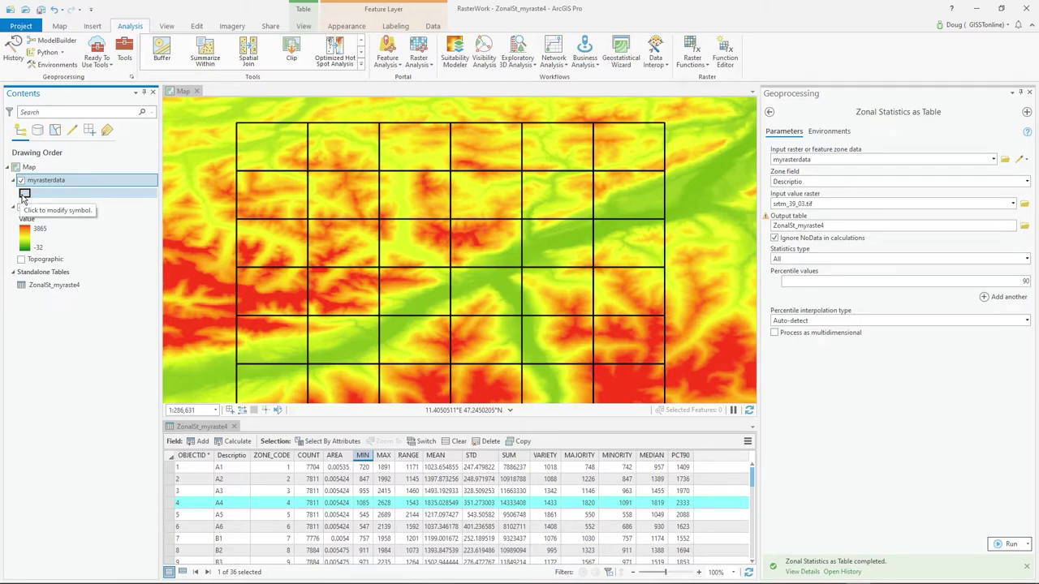
right_click(50, 180)
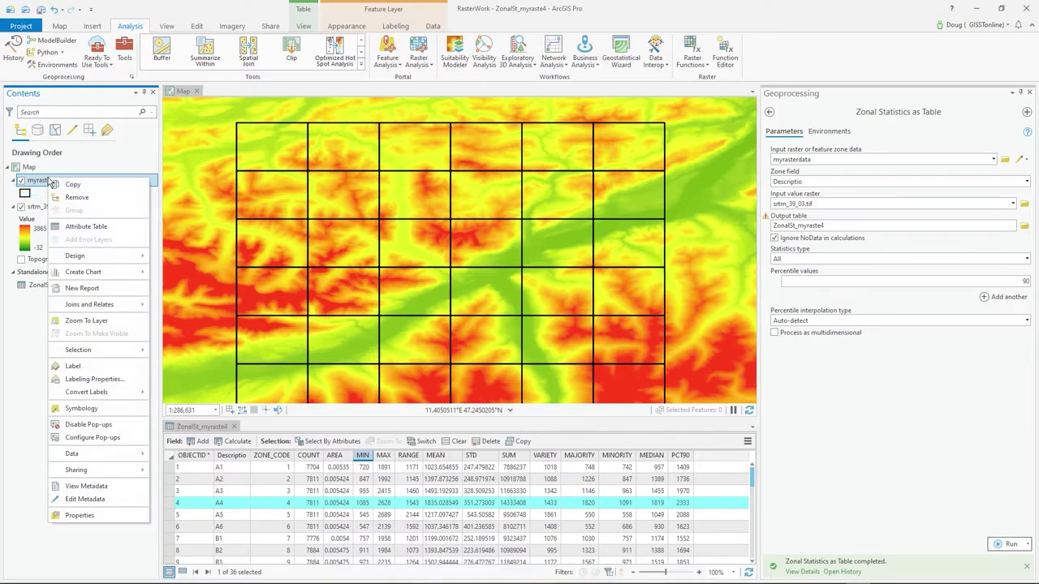
mouse_move(103, 310)
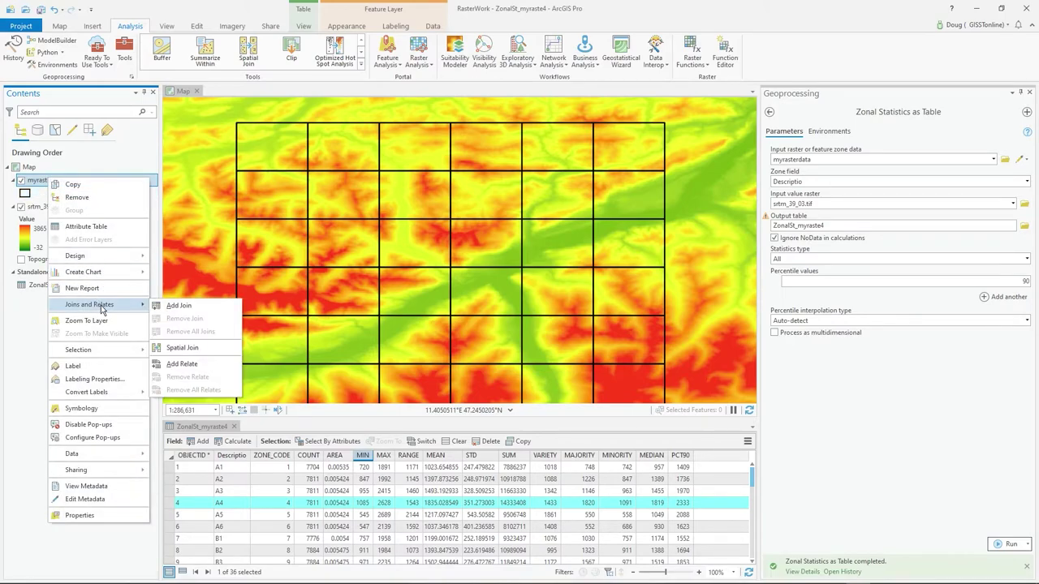
left_click(178, 306)
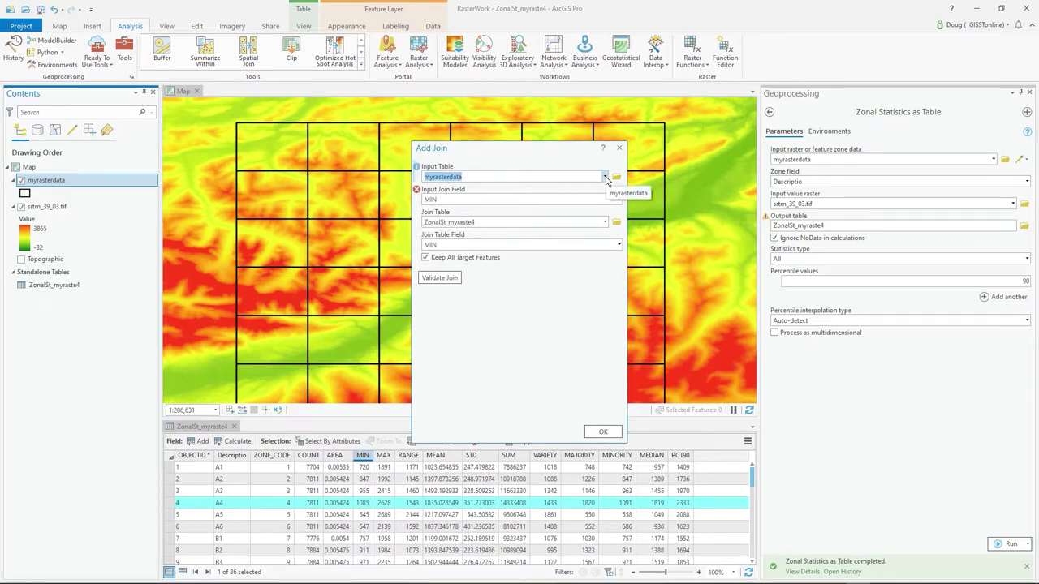
left_click(618, 199)
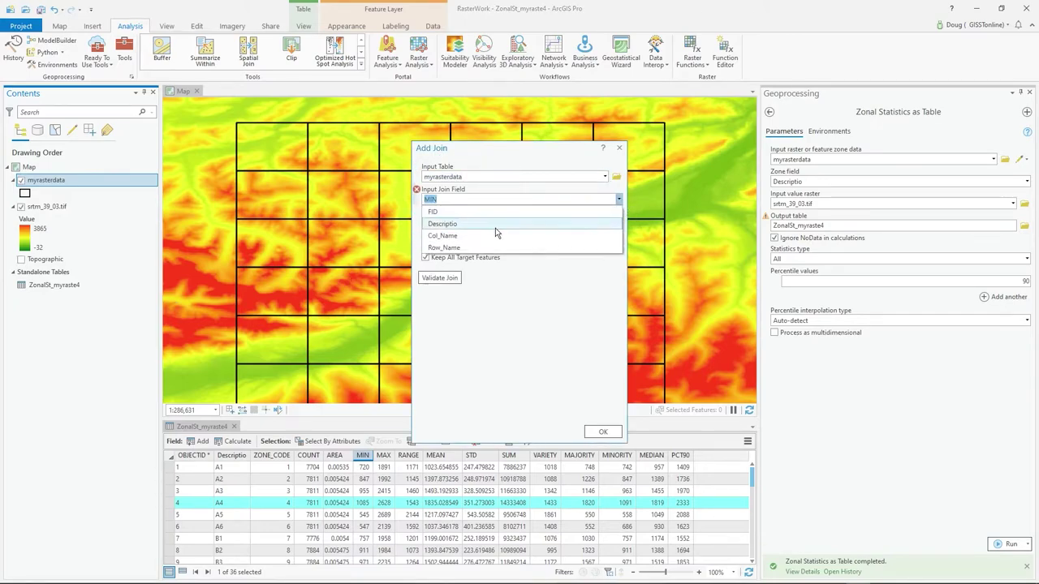
left_click(487, 222)
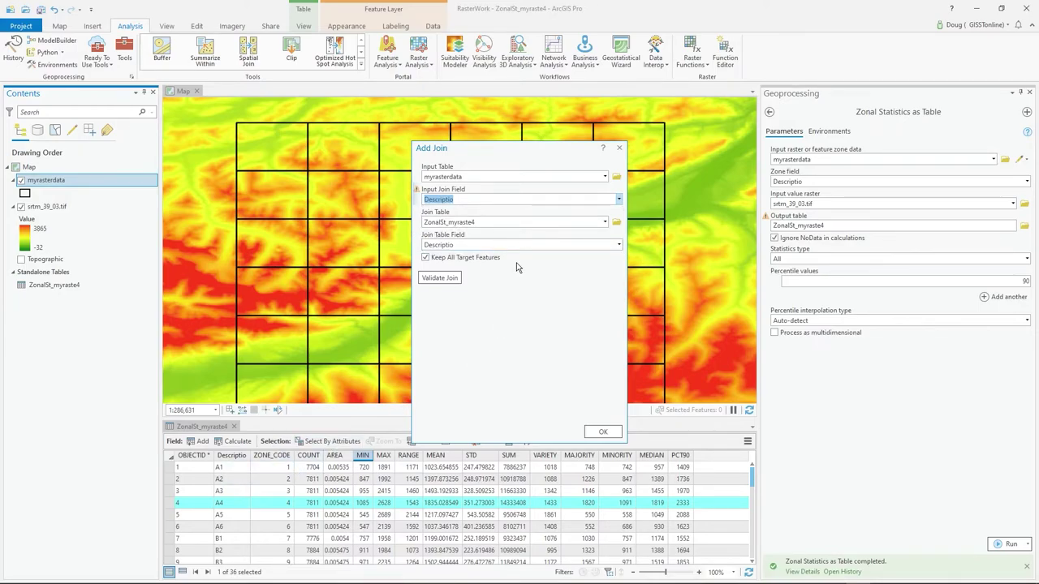
left_click(445, 278)
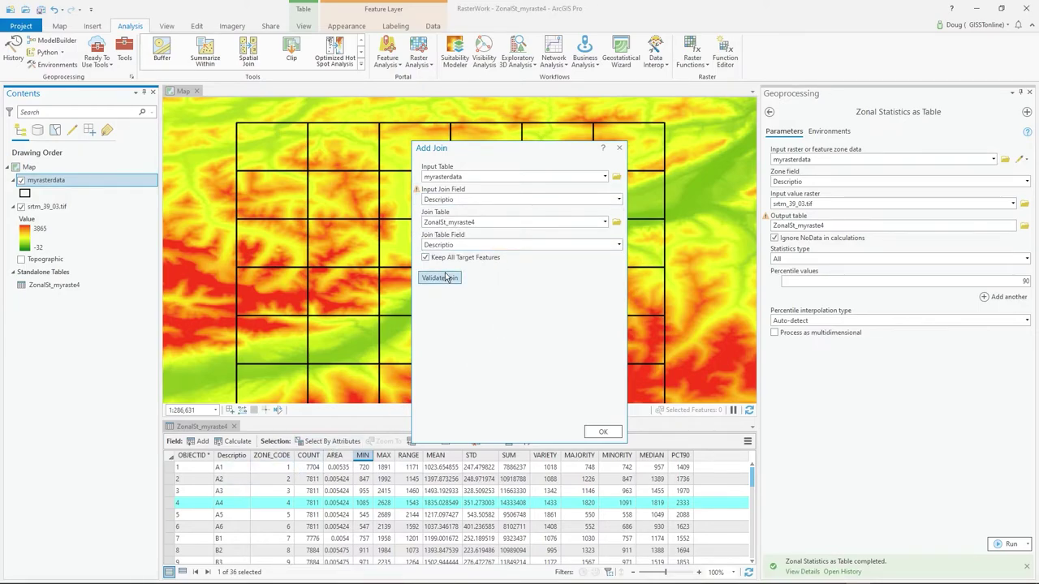
Step: Validate the join, confirm the report shows 36 matched records, and close it
left_click(444, 278)
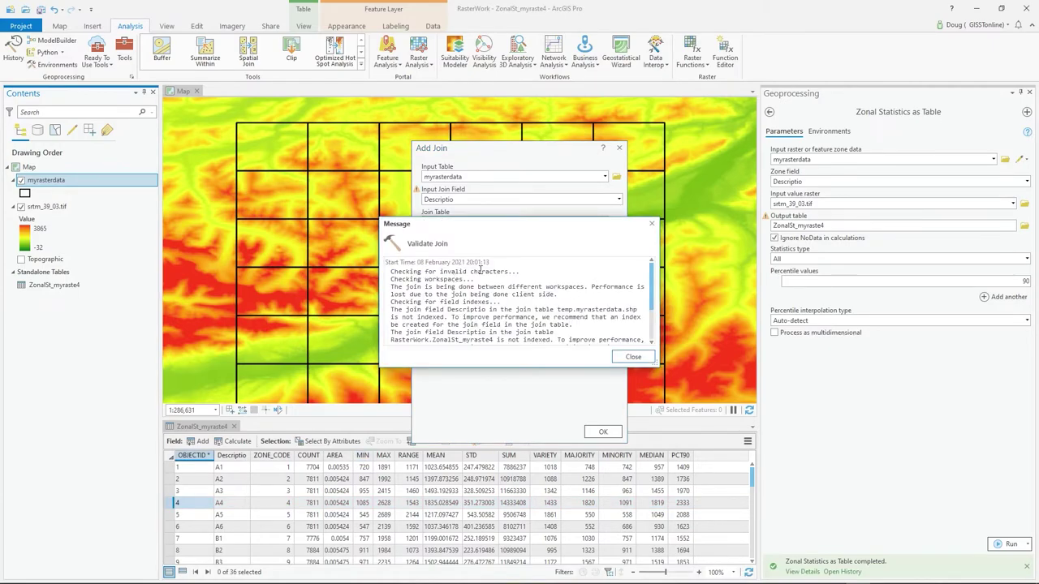
left_click_drag(482, 271, 584, 318)
left_click(585, 313)
scroll(652, 311, "down", 2)
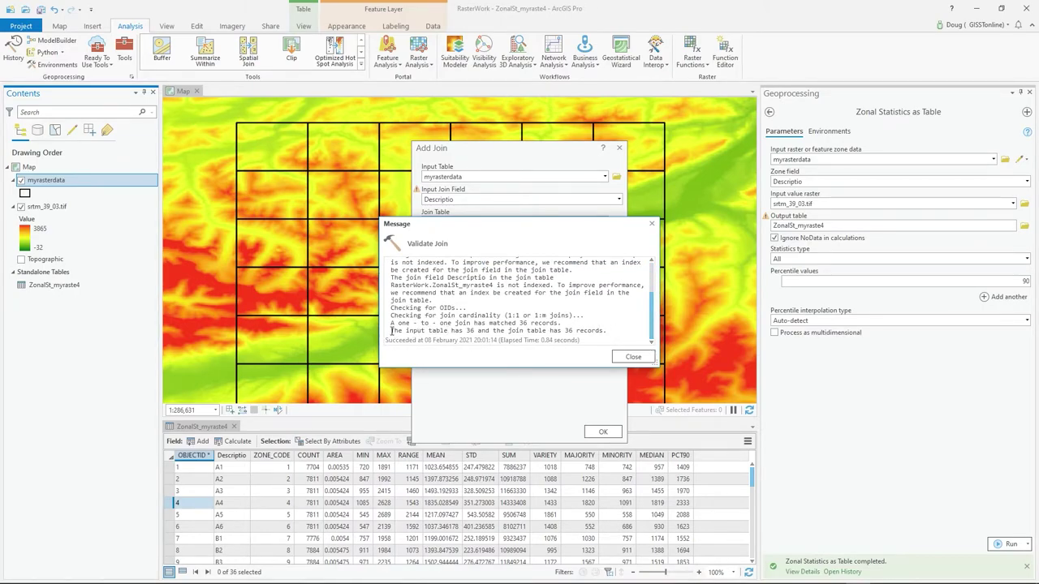
left_click_drag(392, 331, 605, 332)
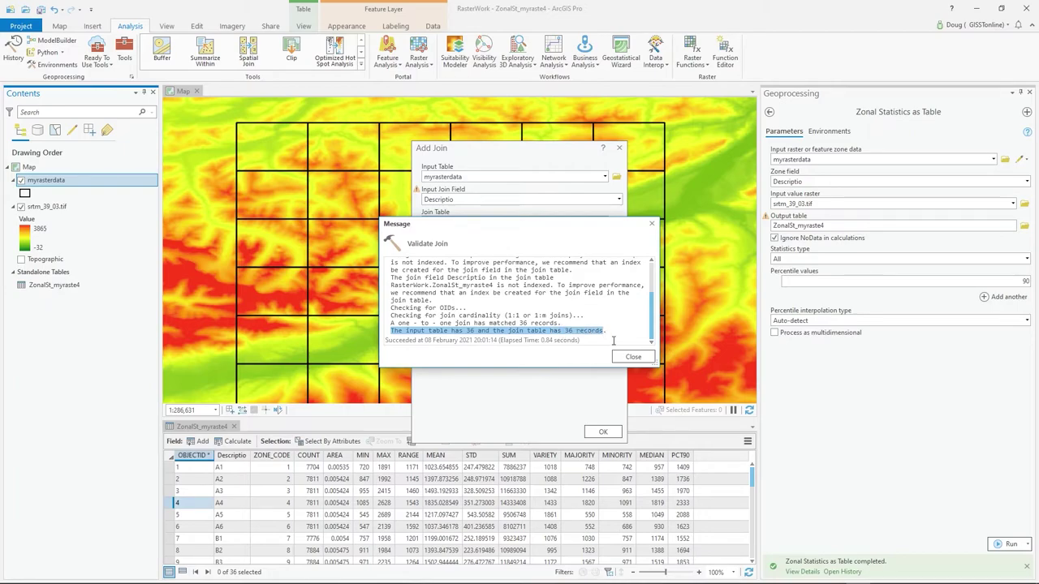
left_click(571, 330)
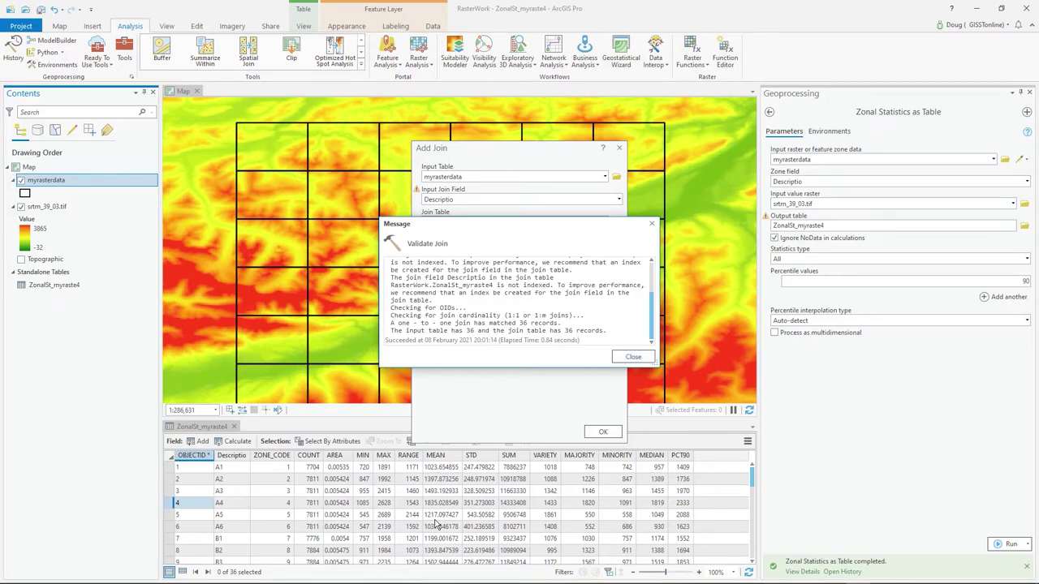
left_click(626, 356)
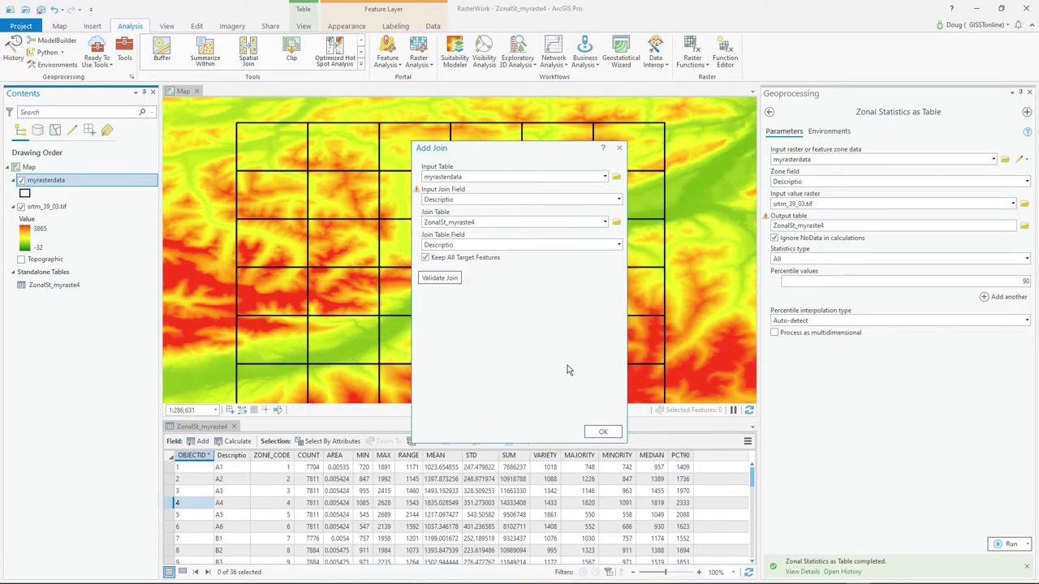
Step: Apply the join, close the table view, and view grid cell B1's joined attributes
left_click(609, 431)
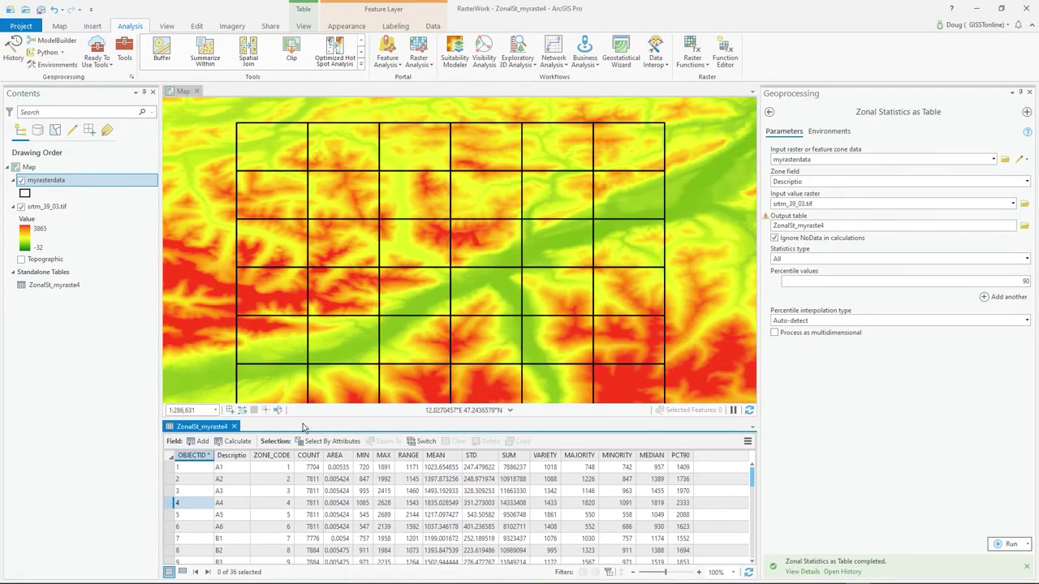
left_click(234, 427)
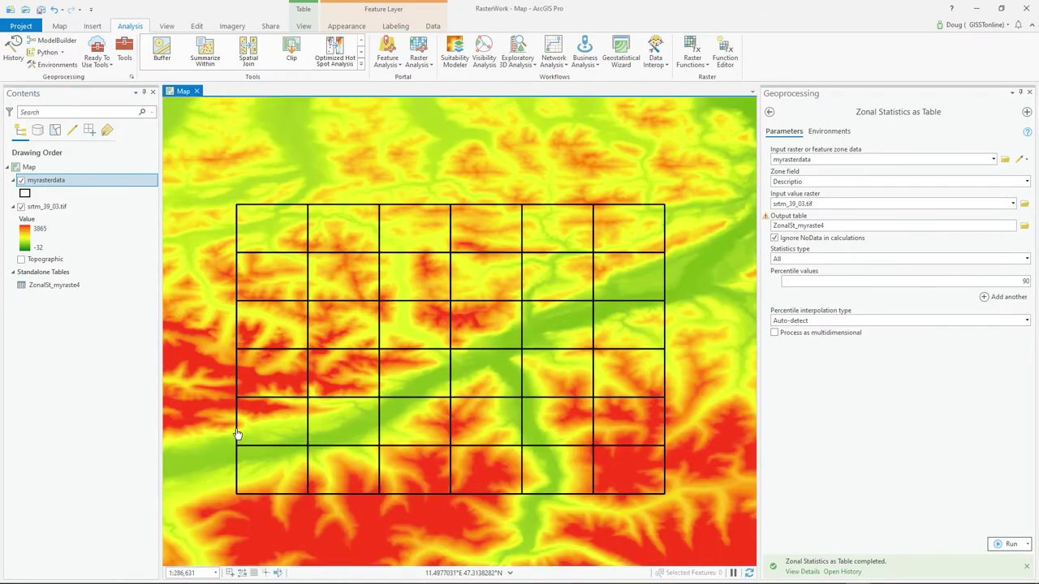
left_click(357, 233)
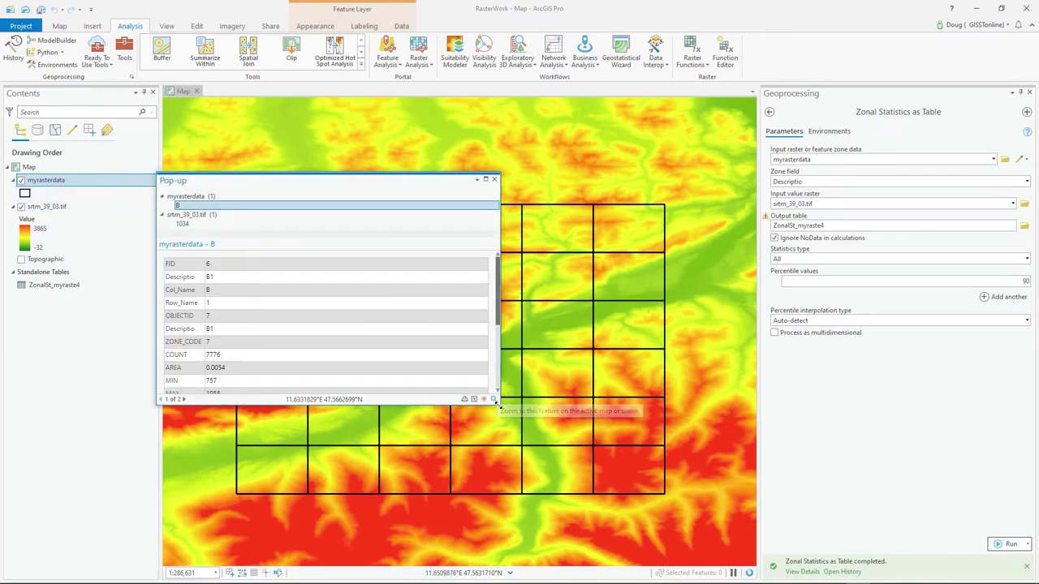
left_click_drag(498, 402, 500, 522)
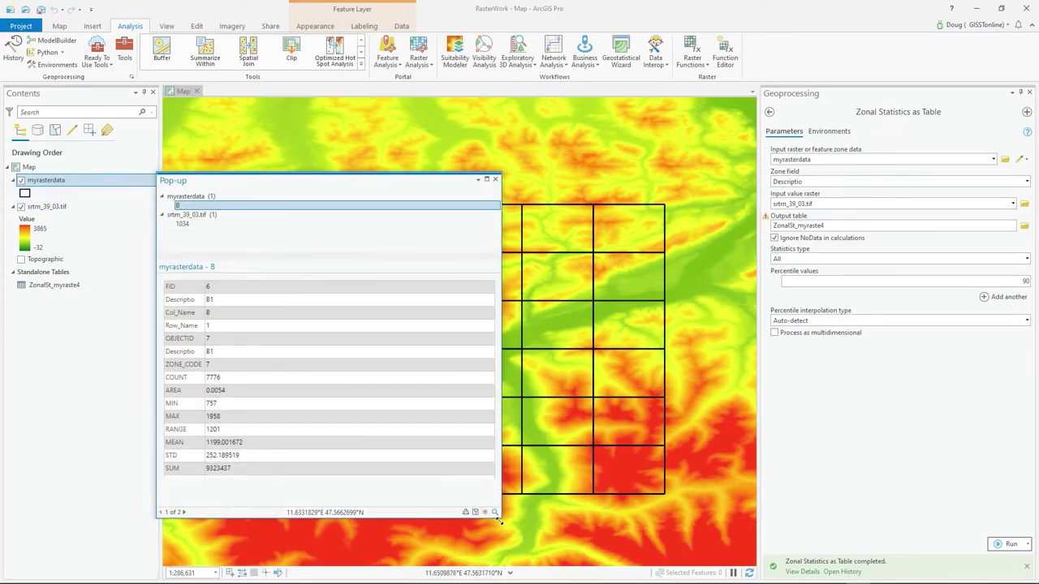
Step: Check joined statistics for cells F2, F4, F5, E5, F6, F1 and E1, then close the pop-up
left_click(619, 277)
left_click(614, 368)
left_click(607, 411)
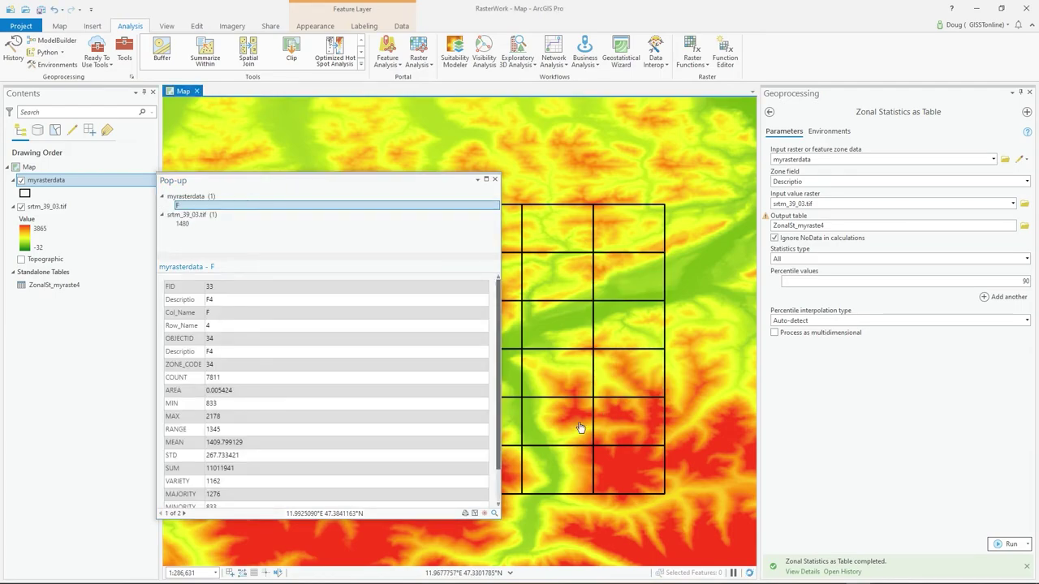
left_click(556, 433)
left_click(597, 477)
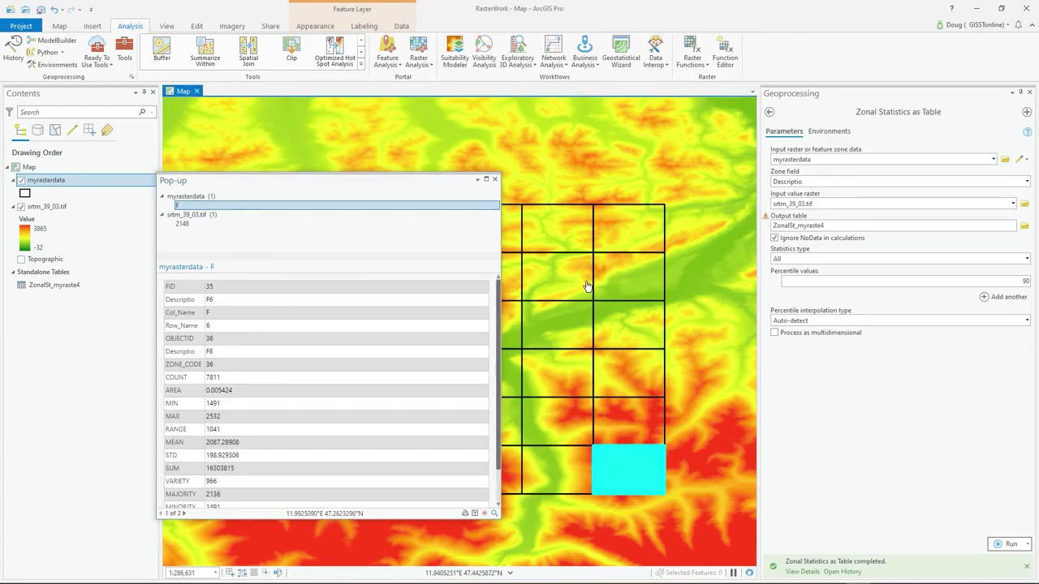
left_click(609, 247)
left_click(543, 244)
left_click(496, 180)
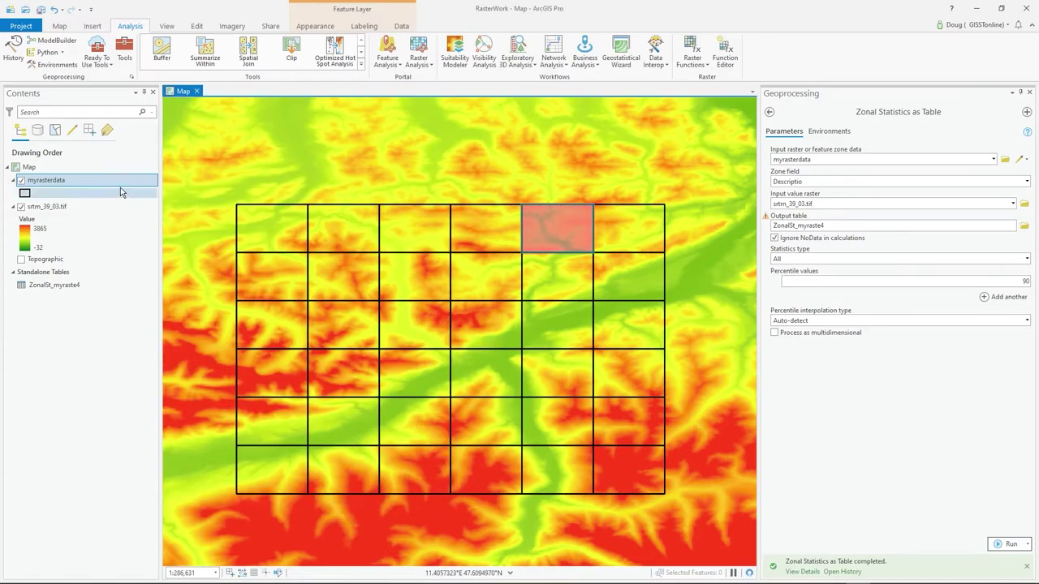
Step: Turn on labels for myrasterdata and open its Labeling Properties
right_click(57, 181)
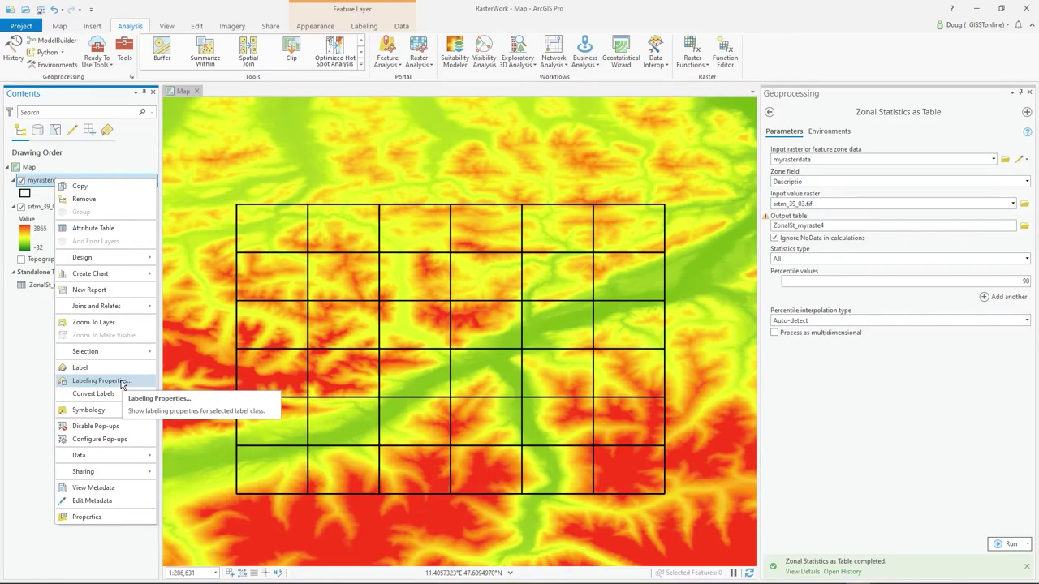
left_click(85, 367)
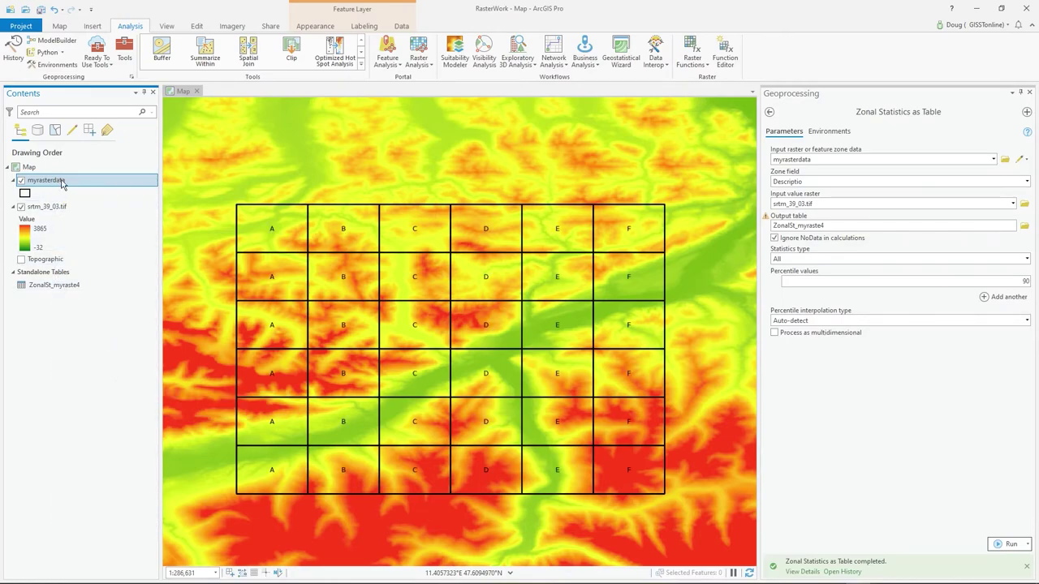
right_click(63, 182)
left_click(108, 381)
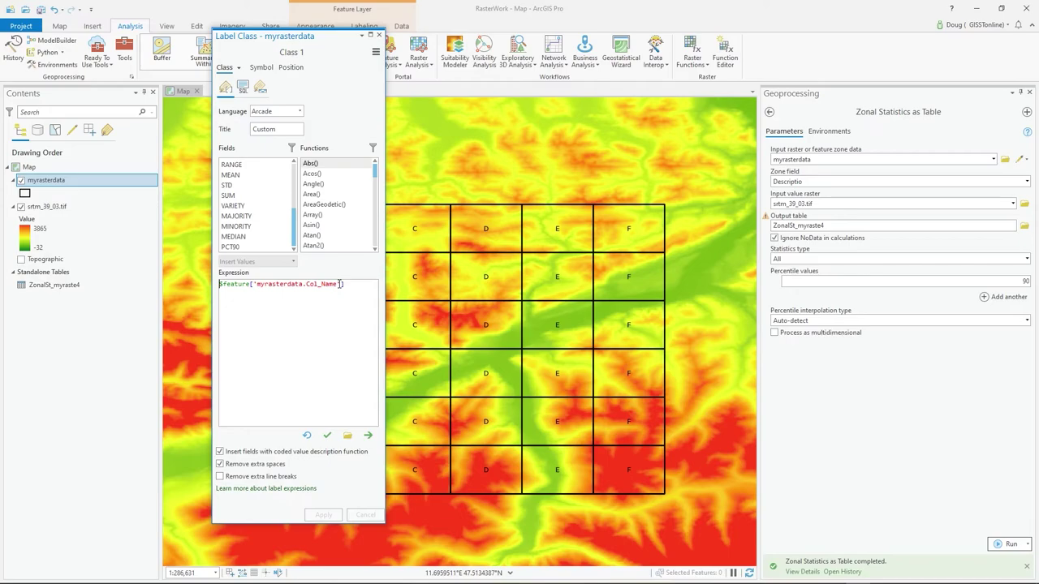
Step: Change the label expression to $feature['ZonalSt_myraste4.MEAN']
left_click_drag(342, 284, 259, 284)
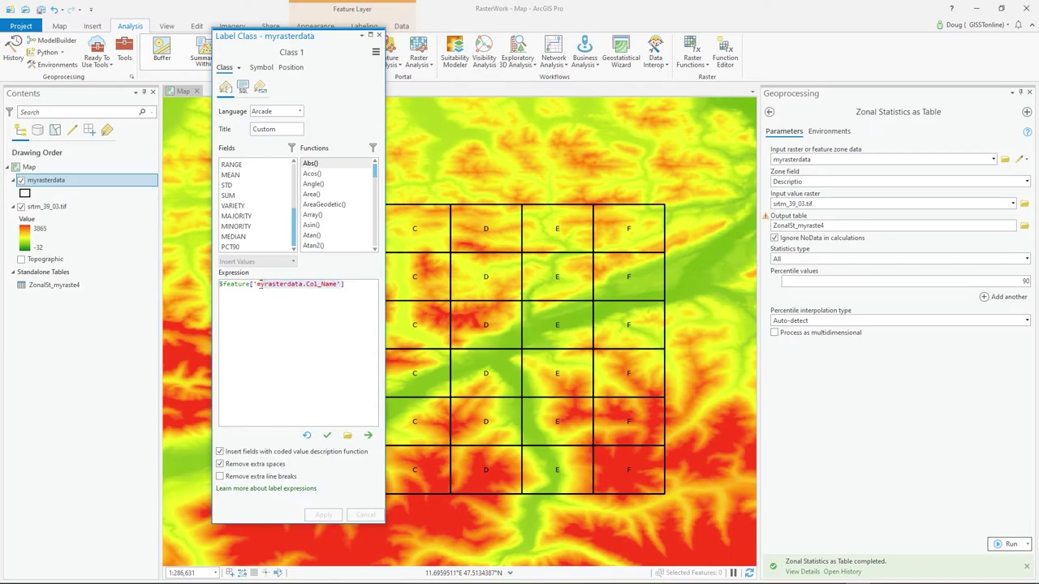
double_click(236, 175)
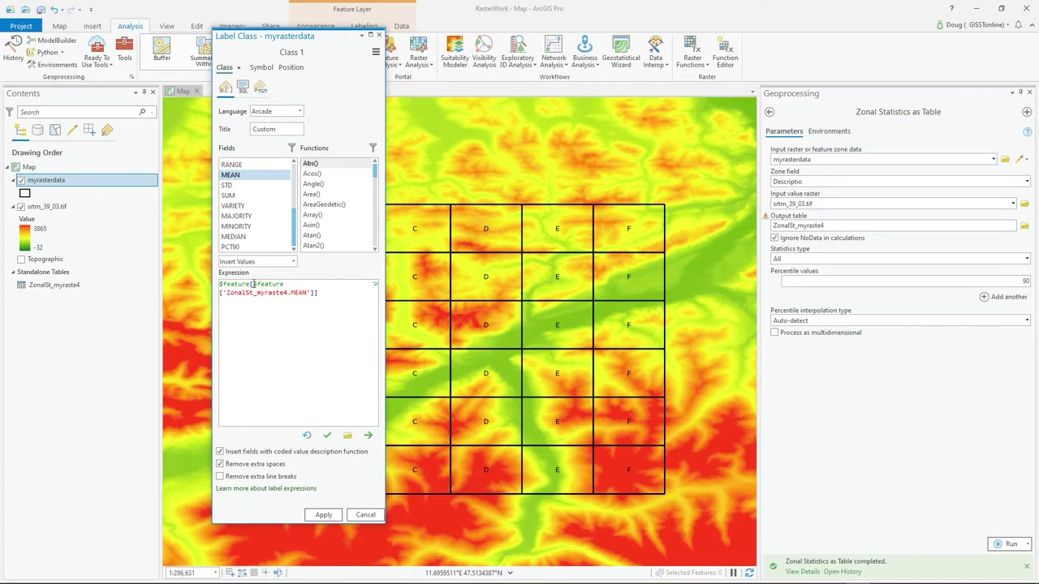
left_click_drag(254, 284, 219, 284)
key("BackSpace")
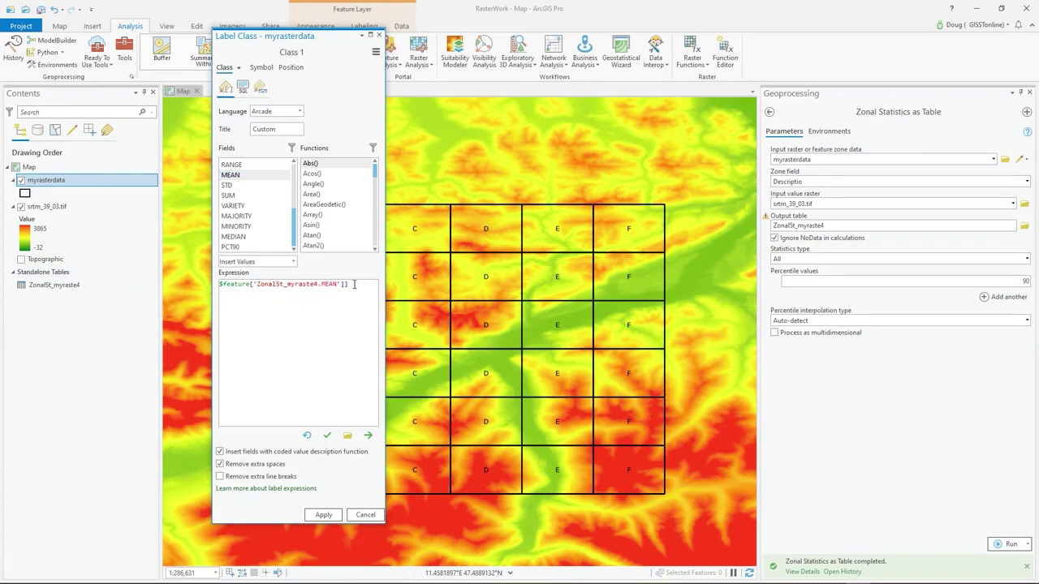
key("BackSpace")
Step: Apply the MEAN labels, then rewrite the expression as Round($feature['ZonalSt_myraste4.MEAN'])
left_click(323, 514)
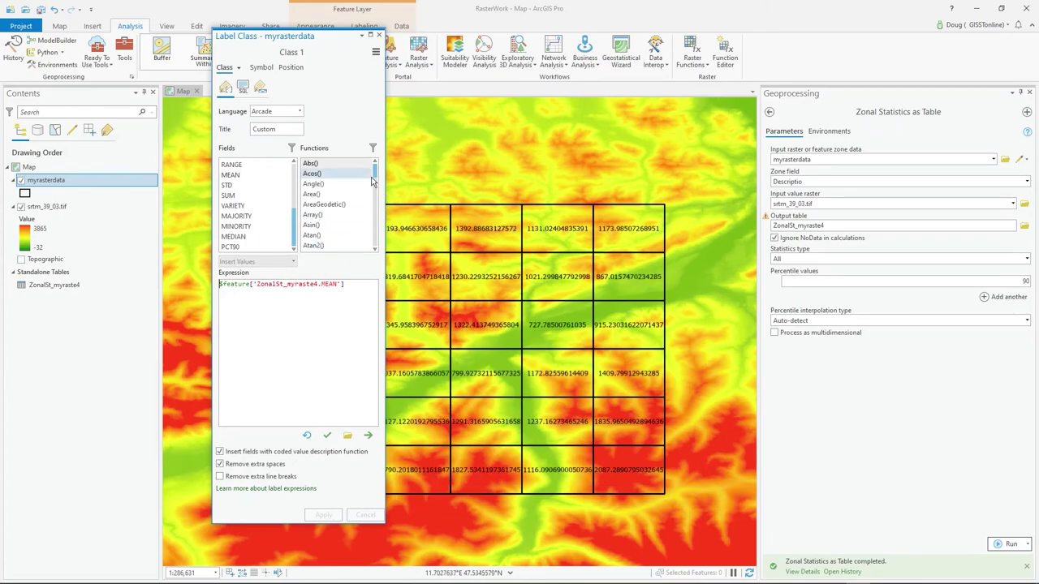
left_click_drag(376, 178, 375, 226)
scroll(332, 211, "down", 2)
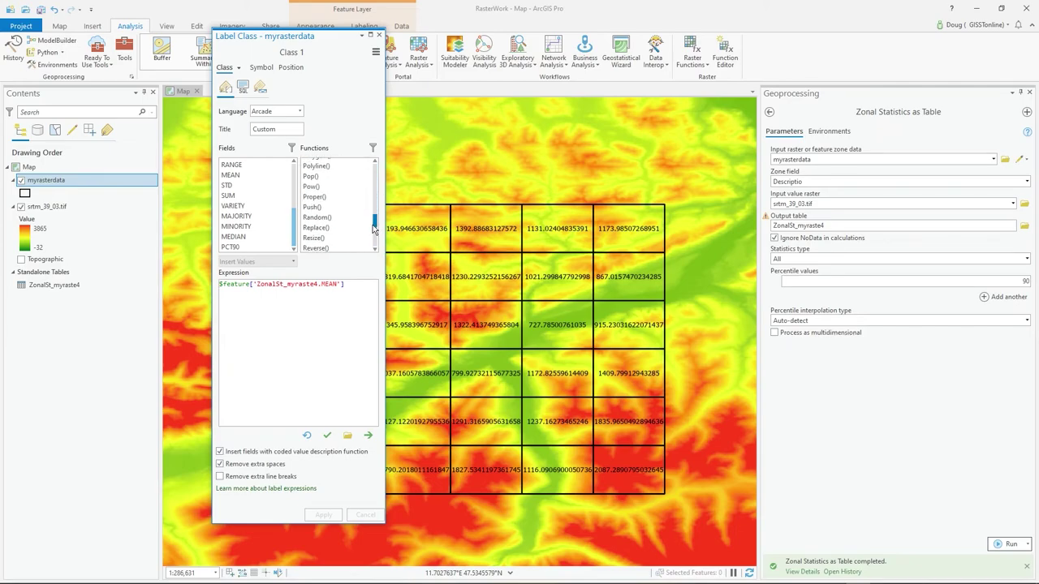
scroll(332, 208, "down", 2)
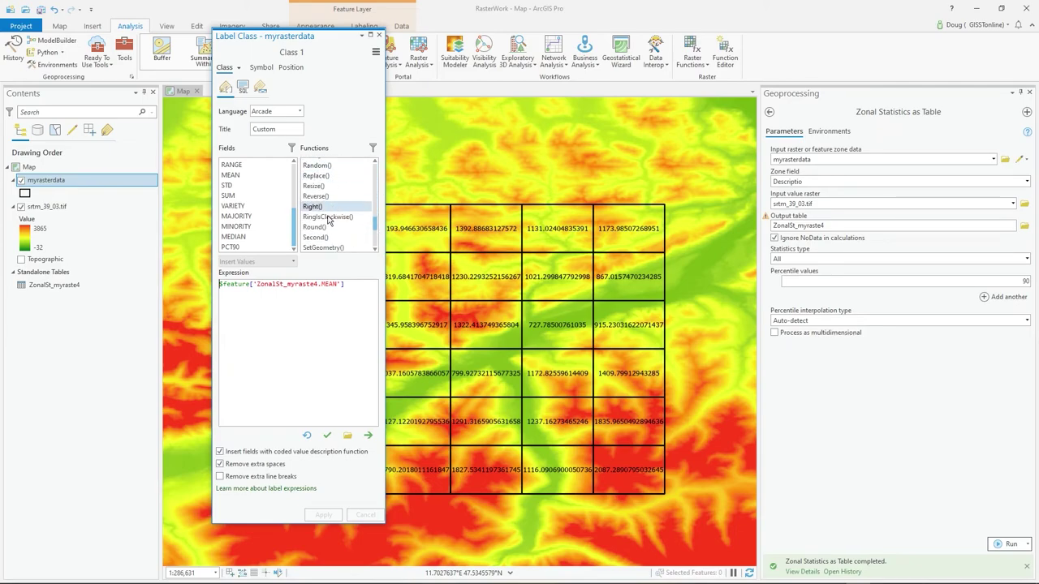
double_click(323, 228)
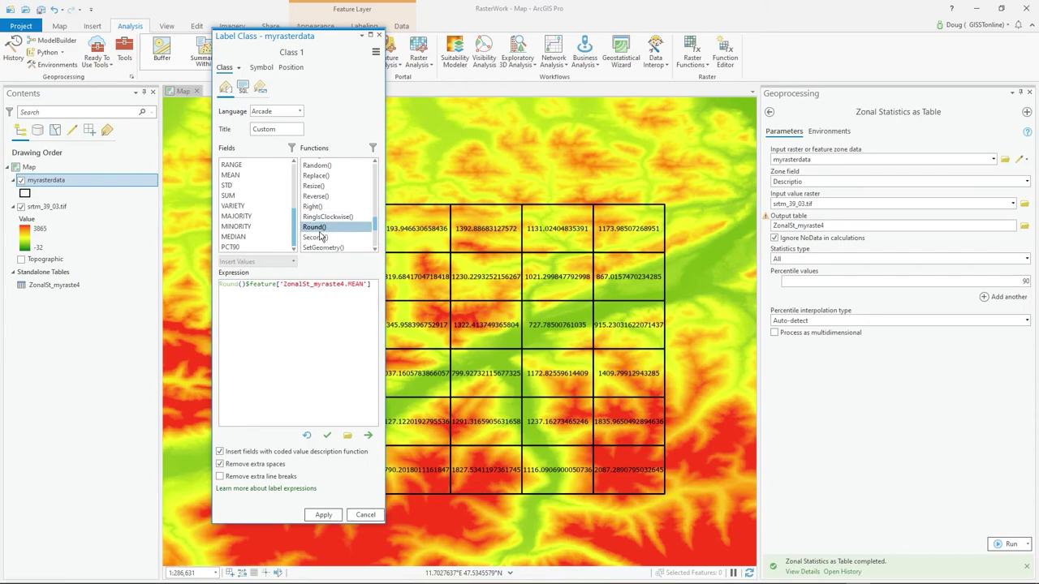
left_click(244, 285)
key("BackSpace")
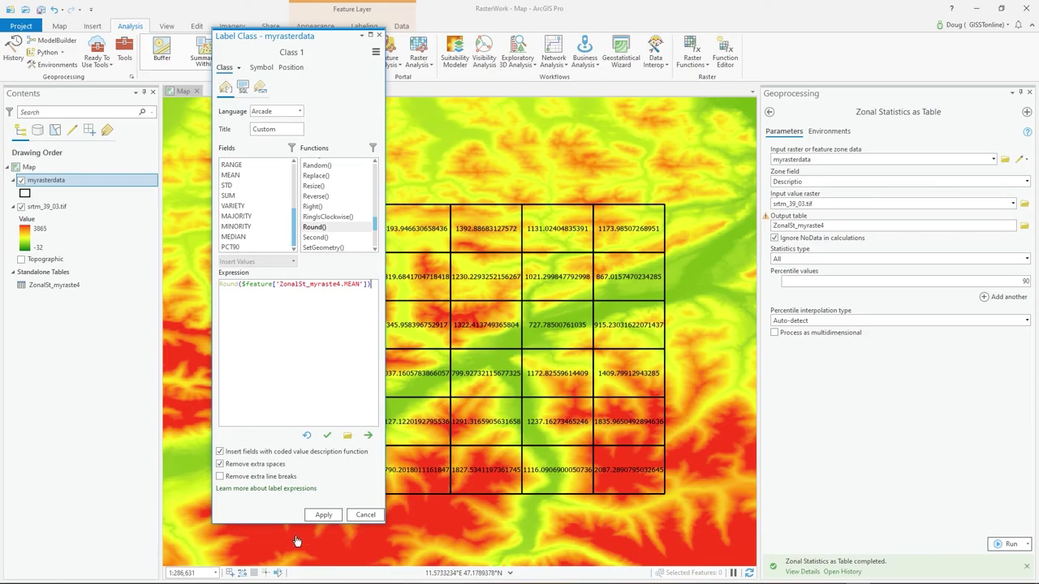
Step: Apply the rounded labels, close the Label Class pane, and nudge the map upward
left_click(323, 515)
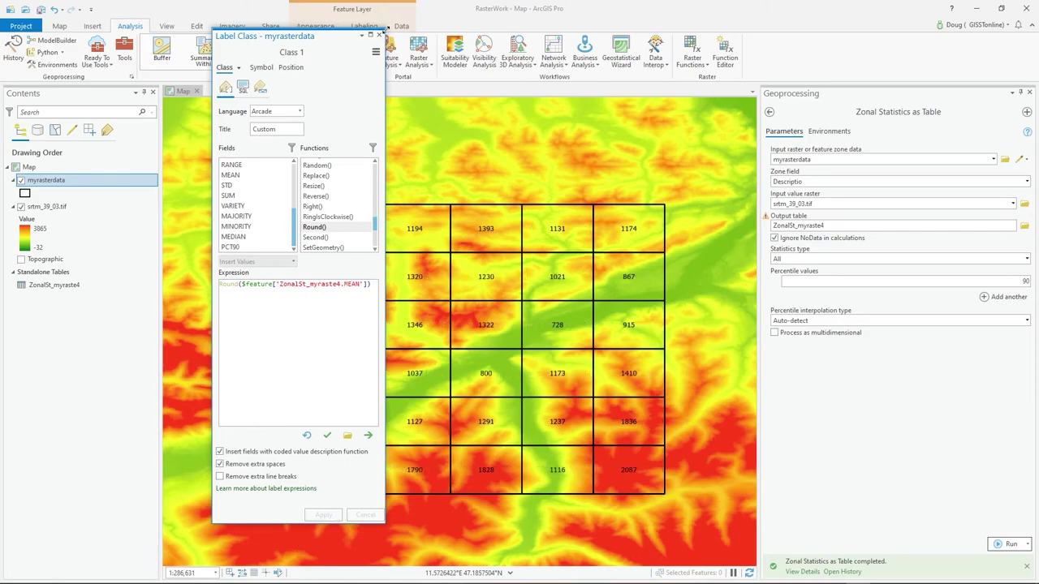
left_click(378, 35)
left_click_drag(622, 328, 621, 287)
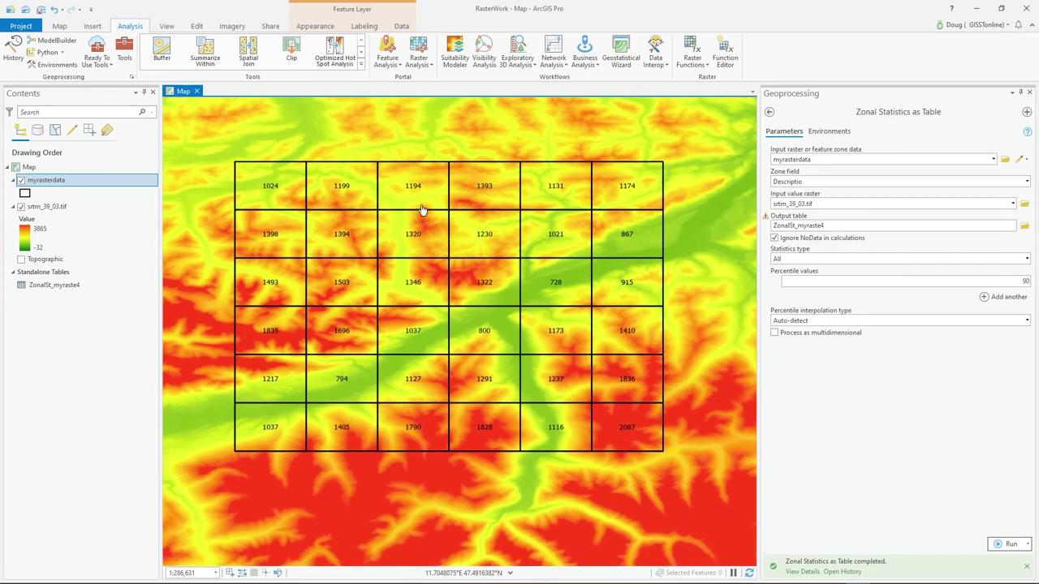